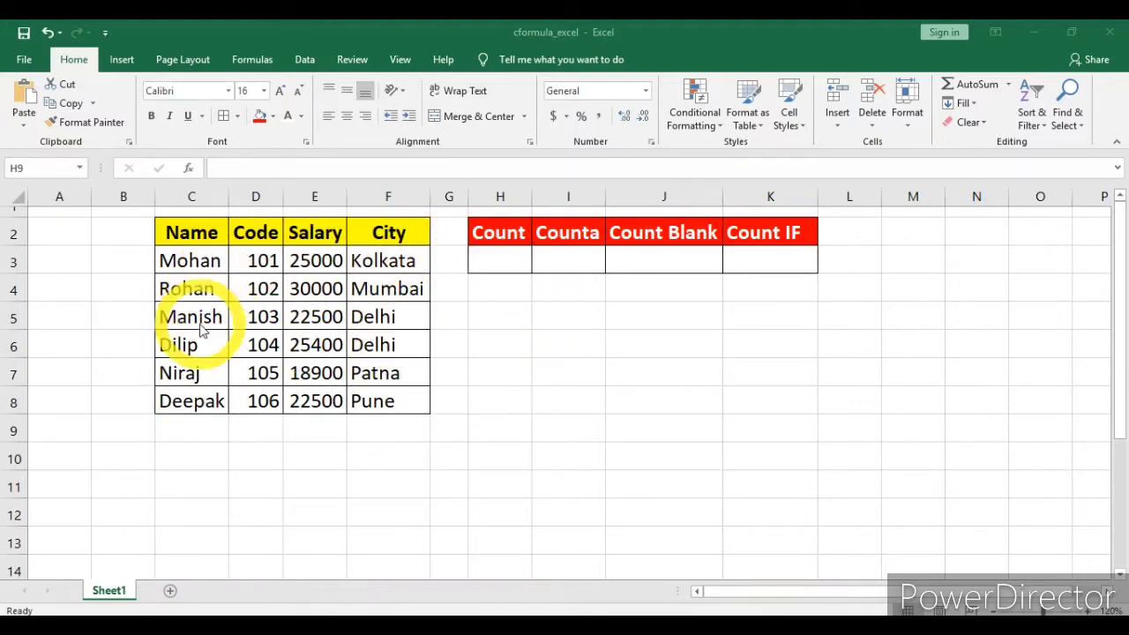
# Step: Enter a COUNT formula in H3, under the Count heading, that counts the codes in D3:D8
pyautogui.click(500, 258)
pyautogui.click(500, 259)
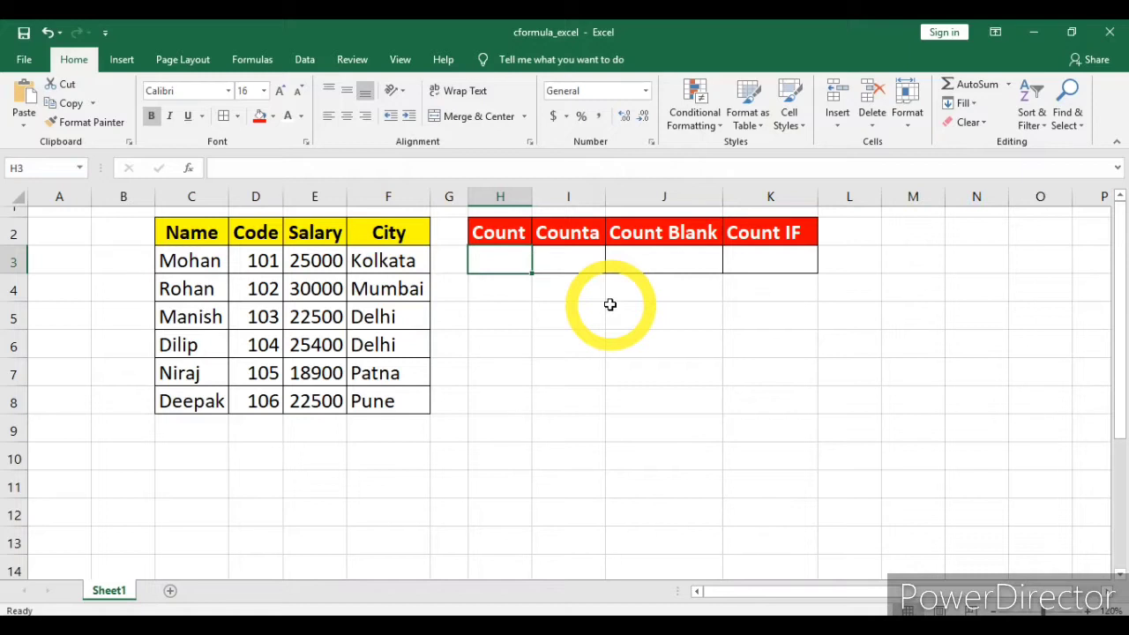
pyautogui.write('=')
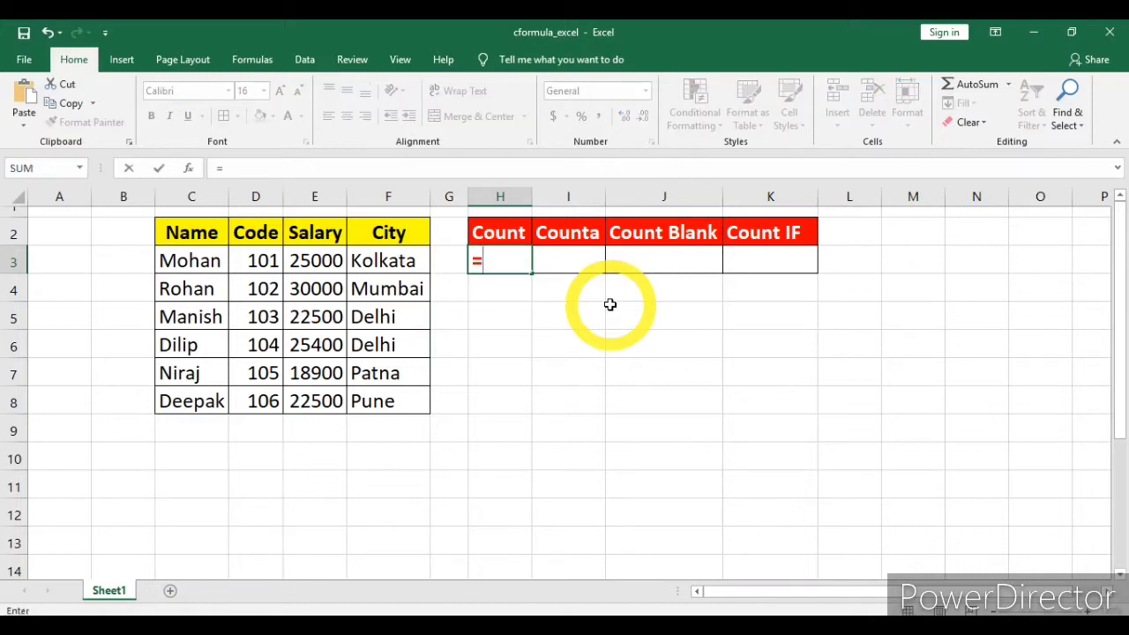
pyautogui.write('count')
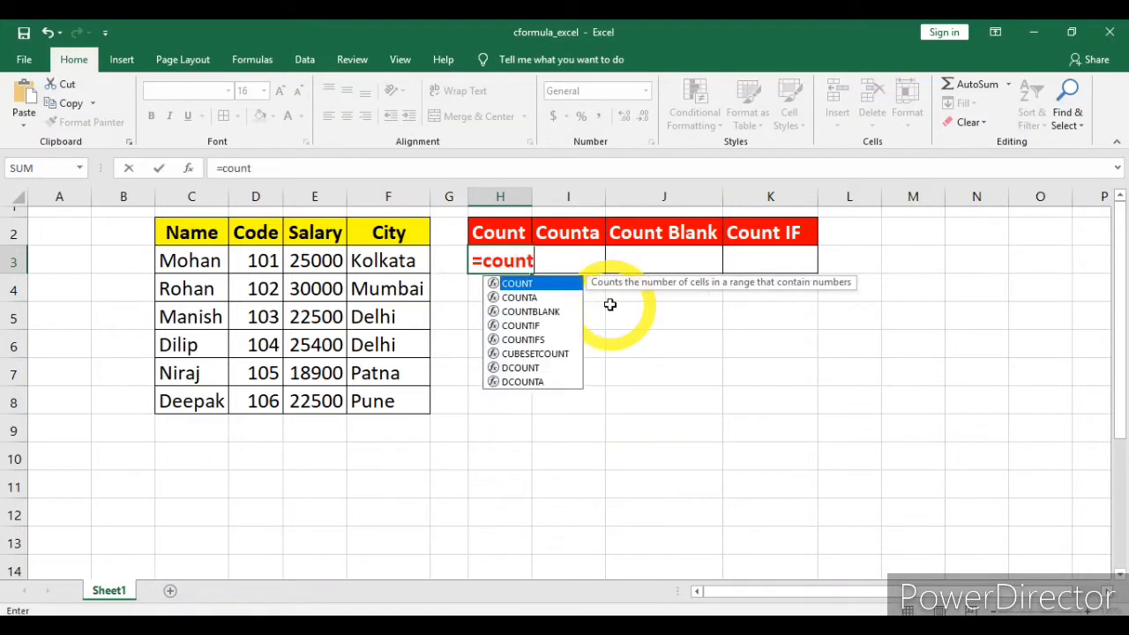
pyautogui.write('(')
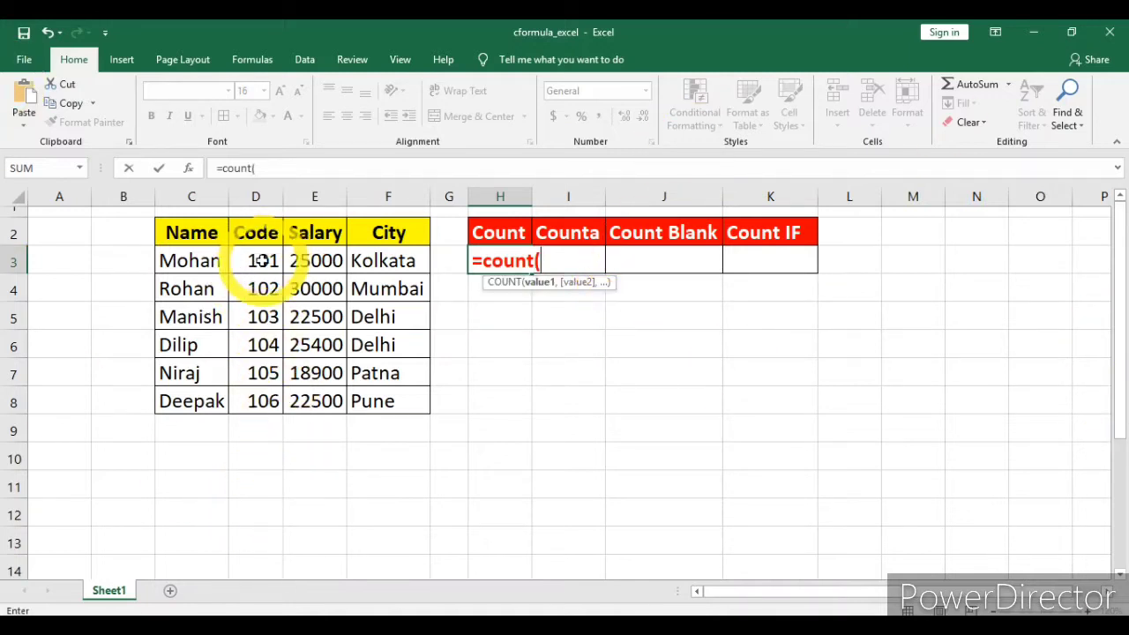
pyautogui.moveTo(261, 265); pyautogui.dragTo(262, 404)
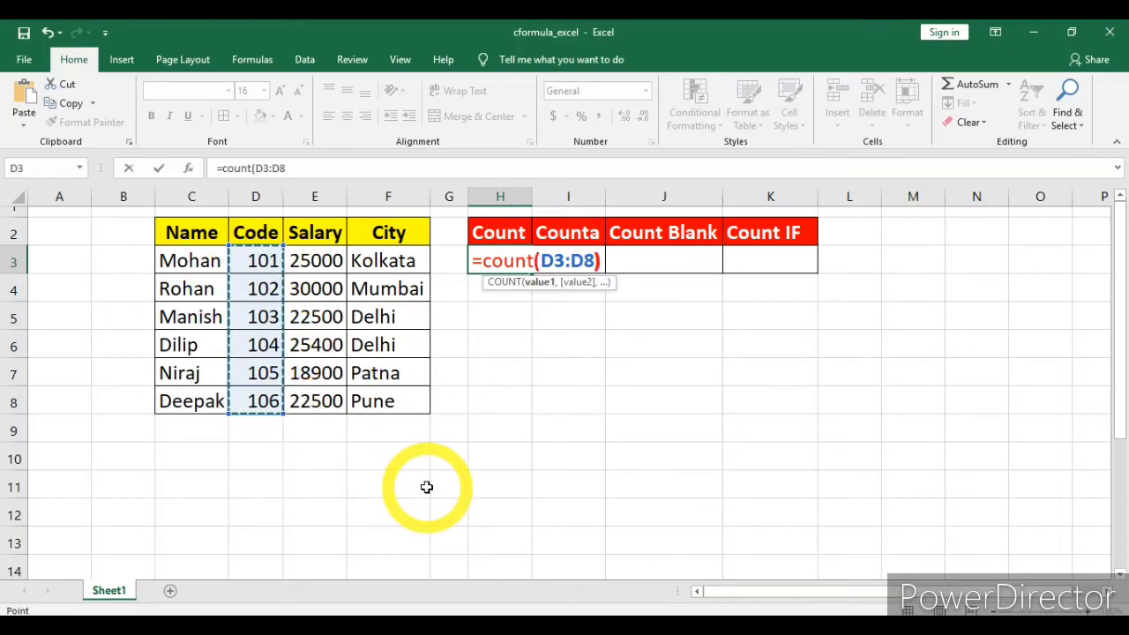
pyautogui.press('Return')
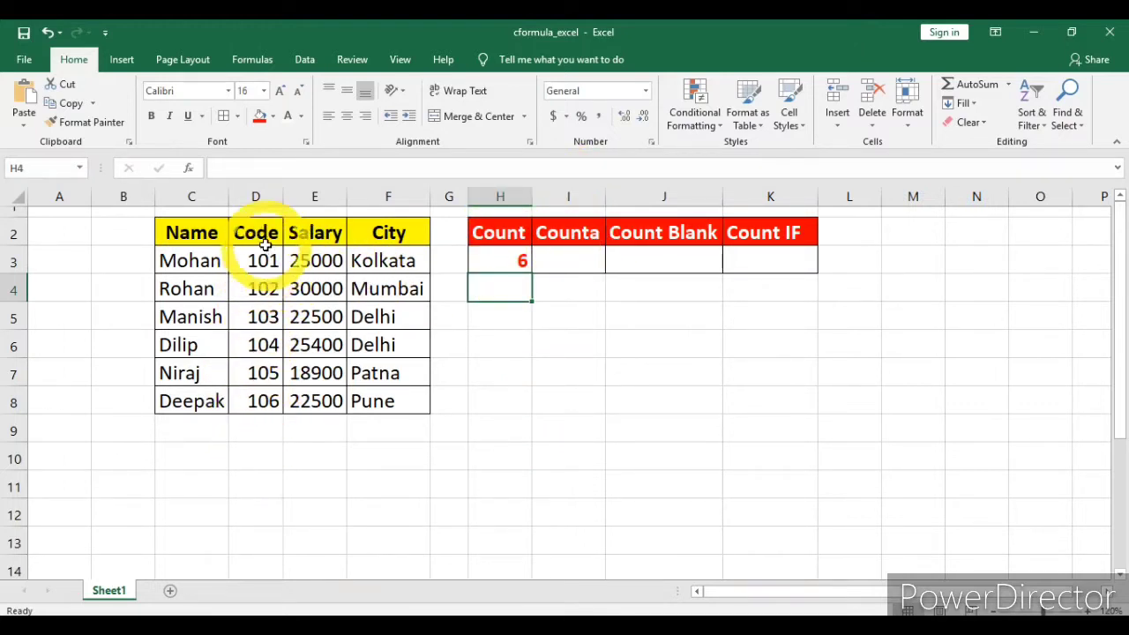
# Step: Enter a COUNTA formula in I3, under the Counta heading, that counts the name cells C3:C8
pyautogui.click(564, 262)
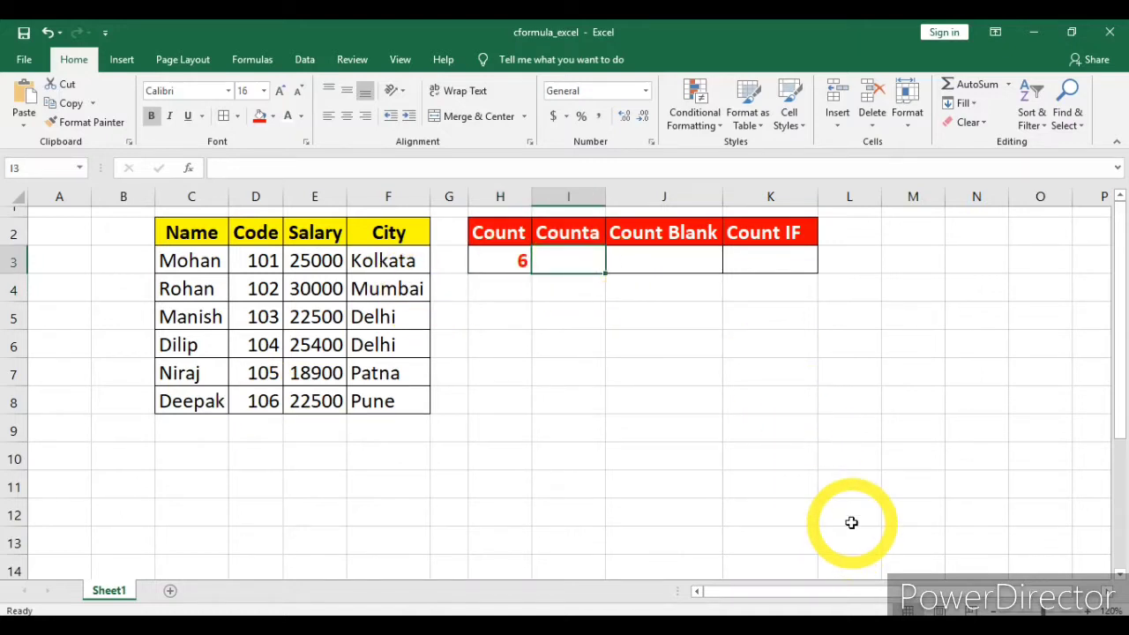
pyautogui.write('=')
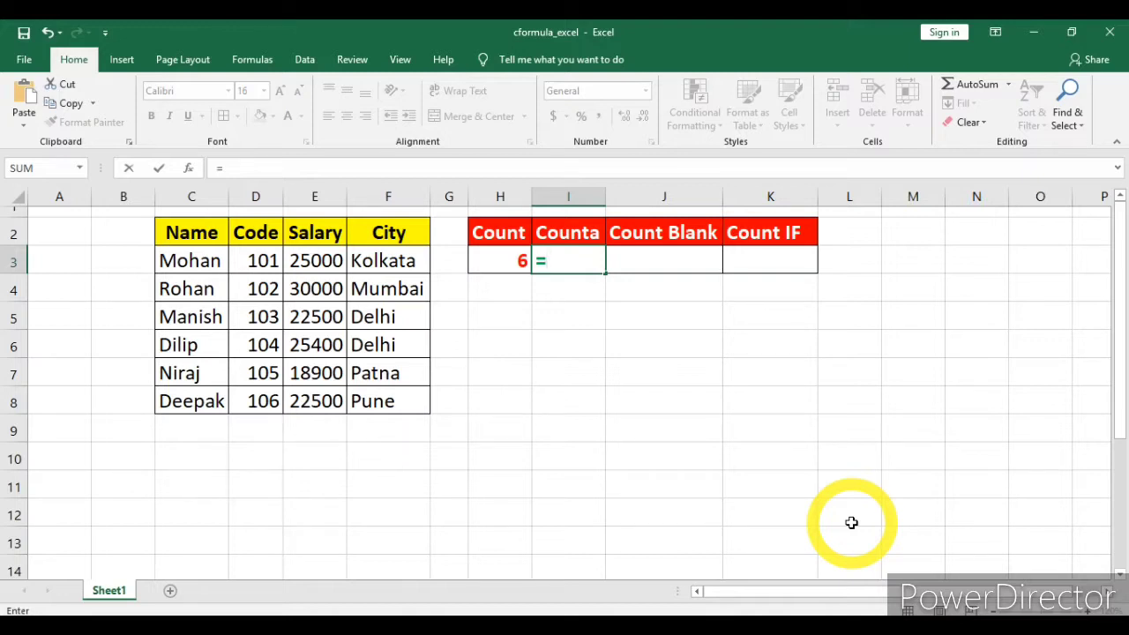
pyautogui.write('c')
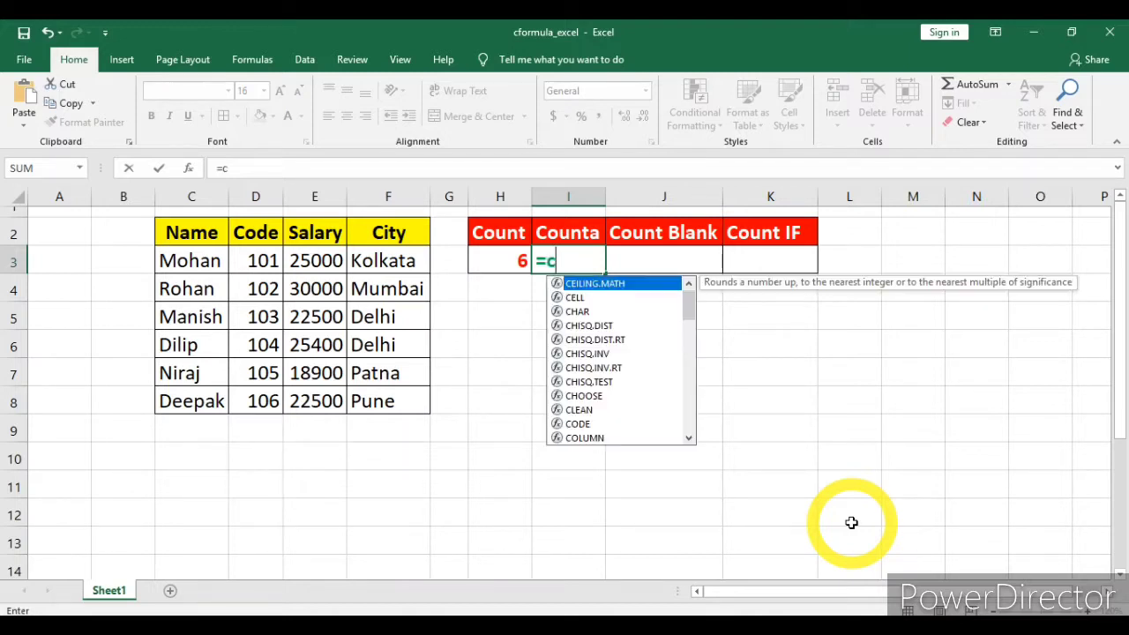
pyautogui.write('ounta')
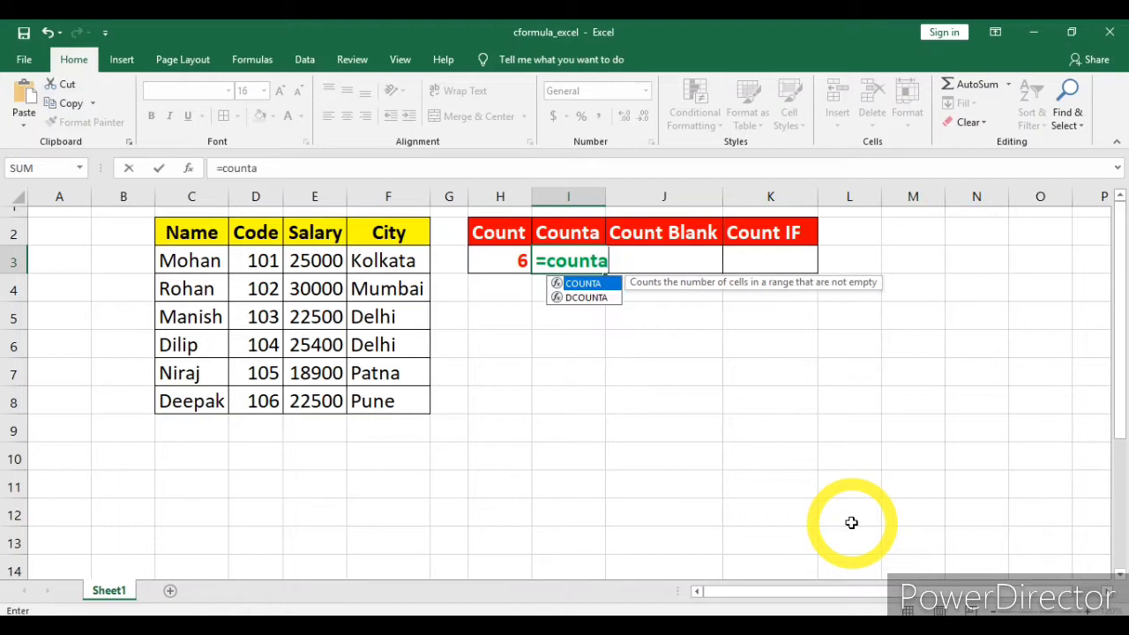
pyautogui.write('(')
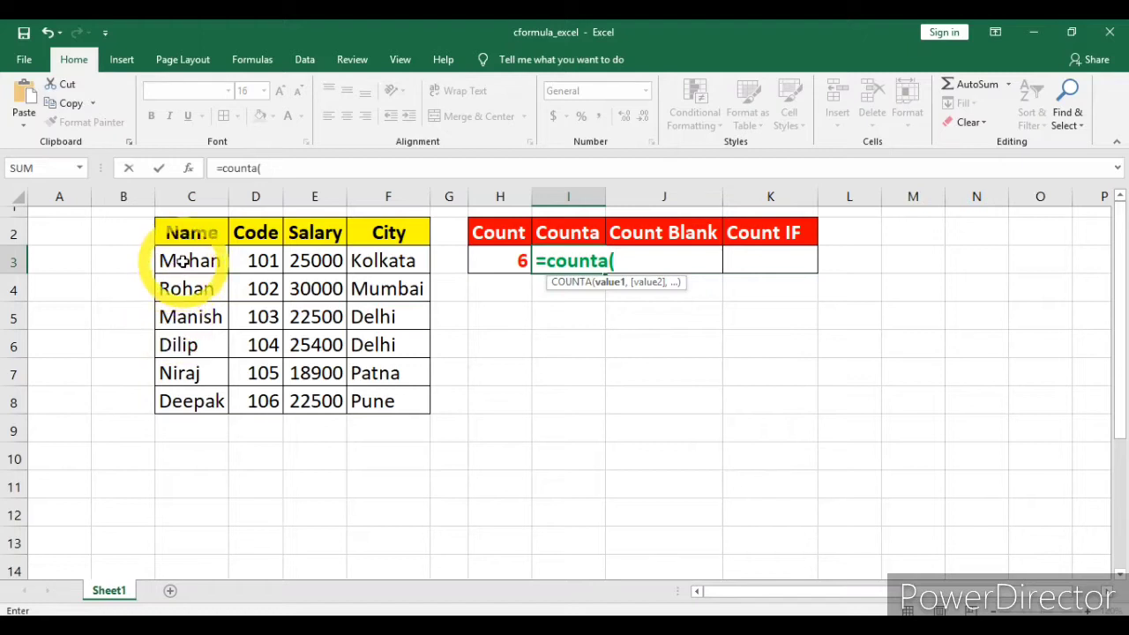
pyautogui.moveTo(183, 265); pyautogui.dragTo(185, 399)
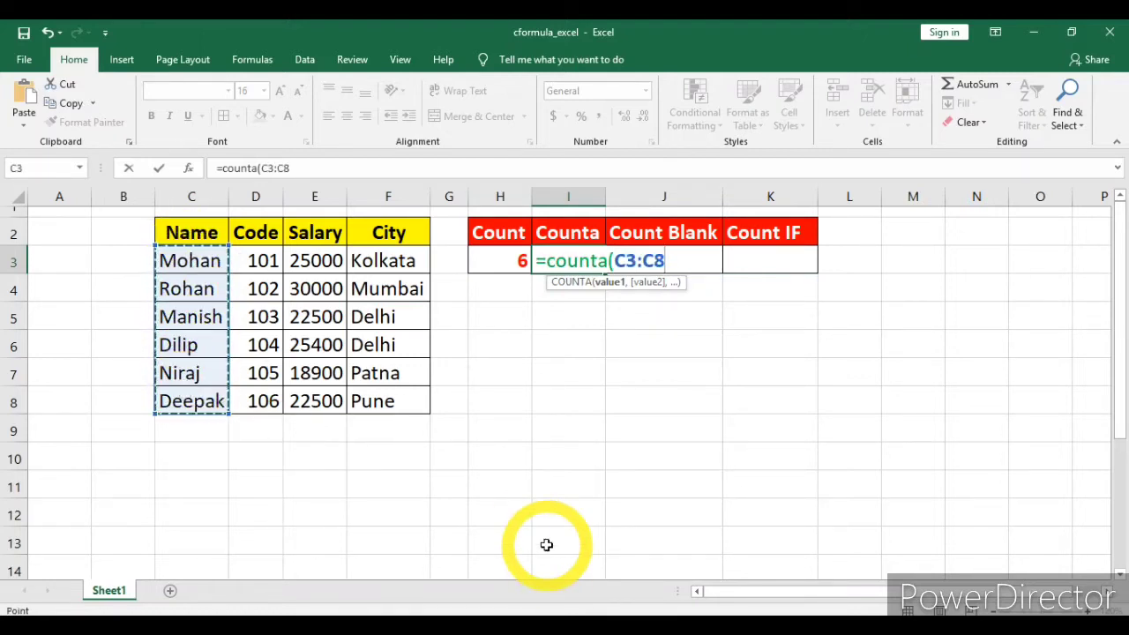
pyautogui.write(')')
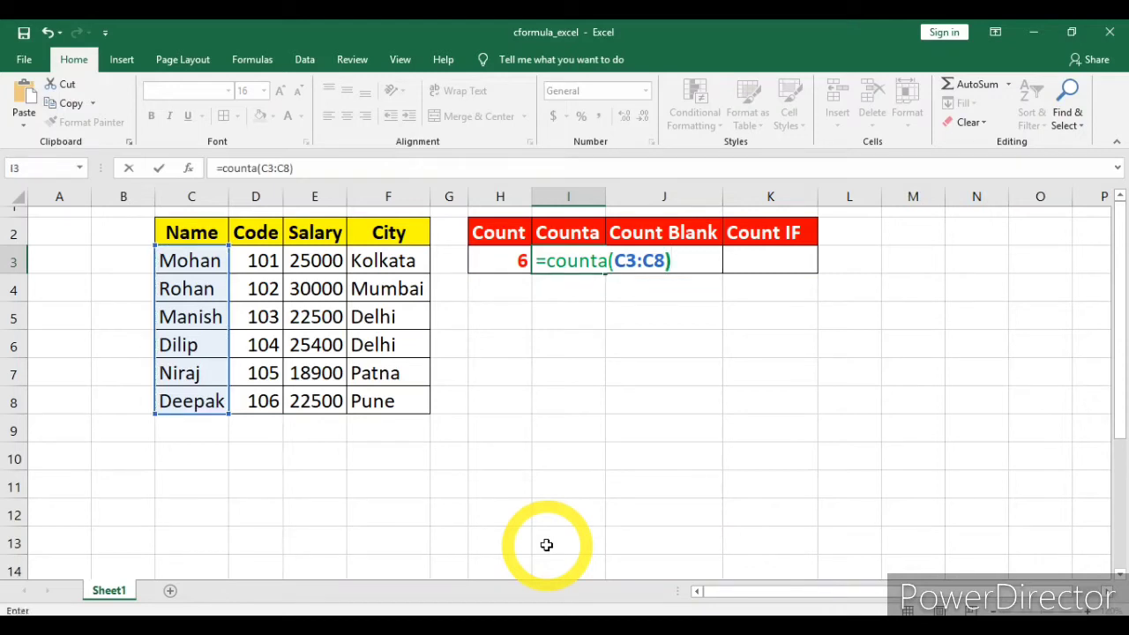
pyautogui.press('Return')
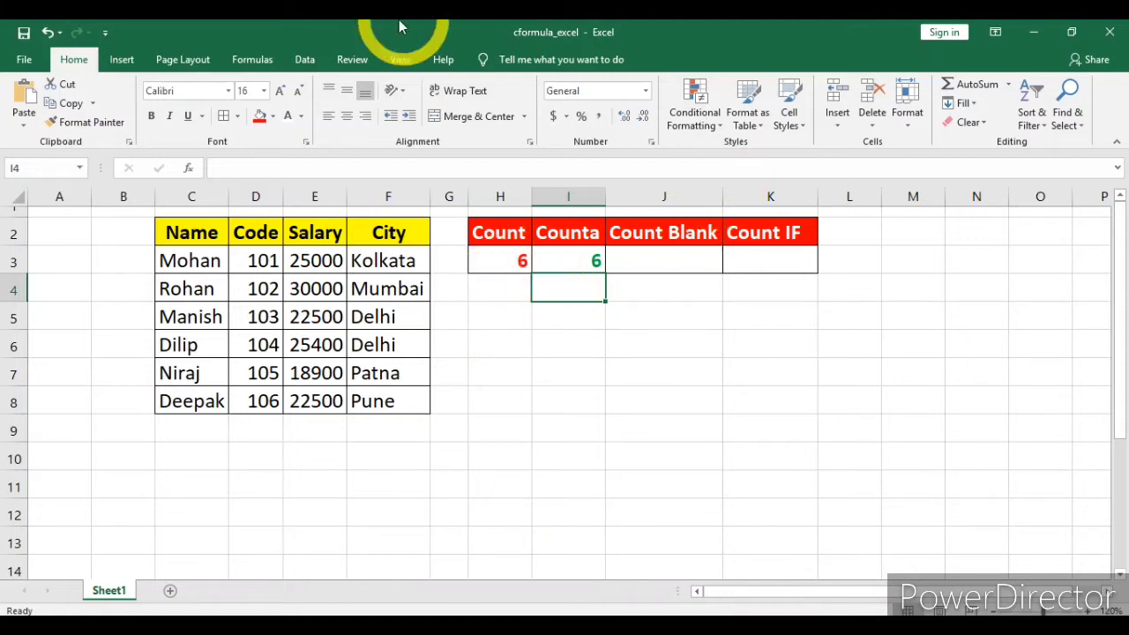
# Step: Replace the code in D6 with the text "rt" to test the COUNT formula
pyautogui.click(504, 258)
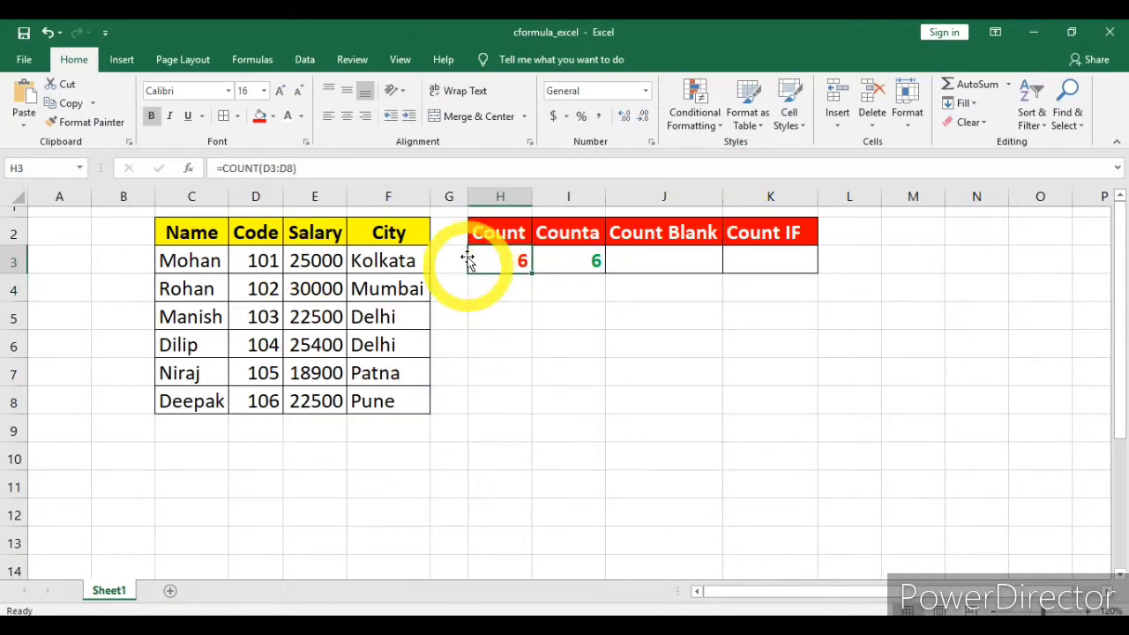
pyautogui.click(262, 349)
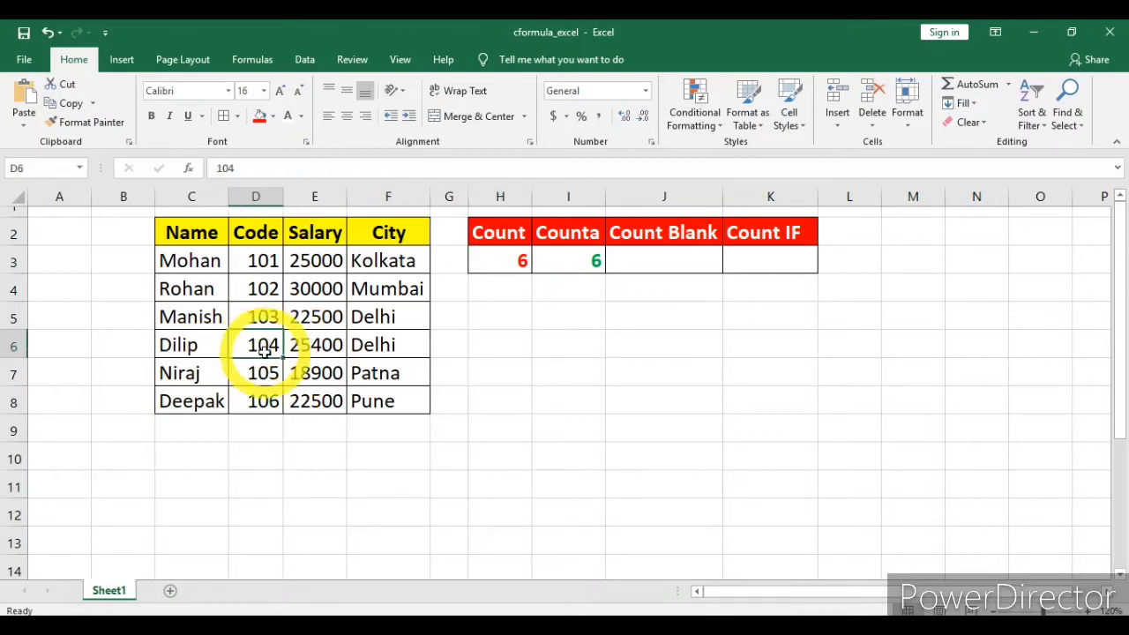
pyautogui.press('BackSpace')
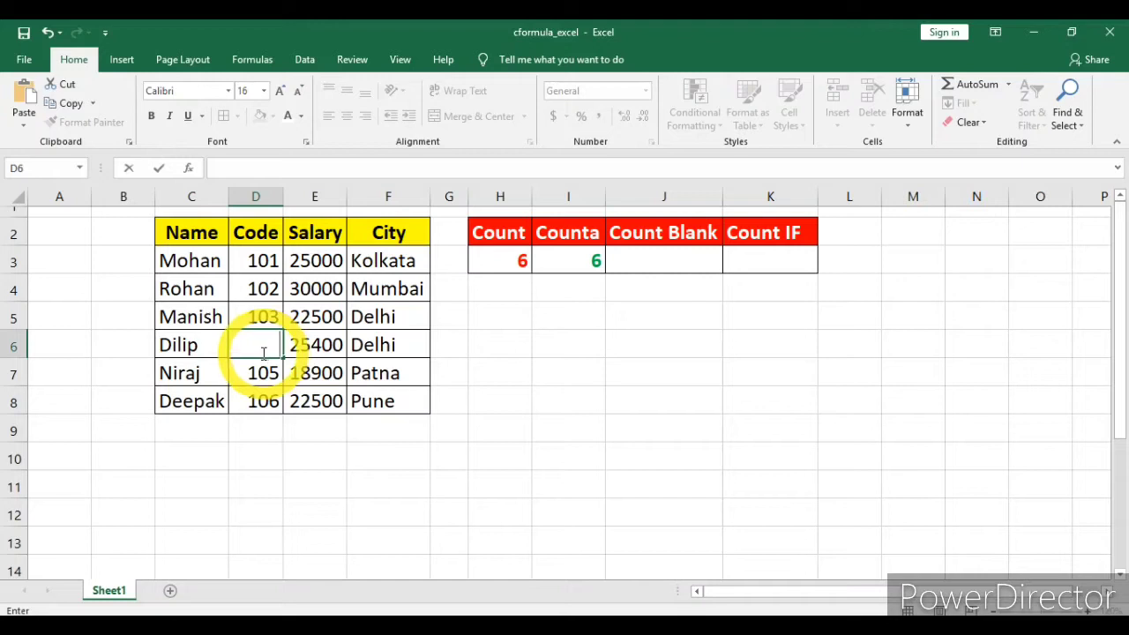
pyautogui.click(513, 368)
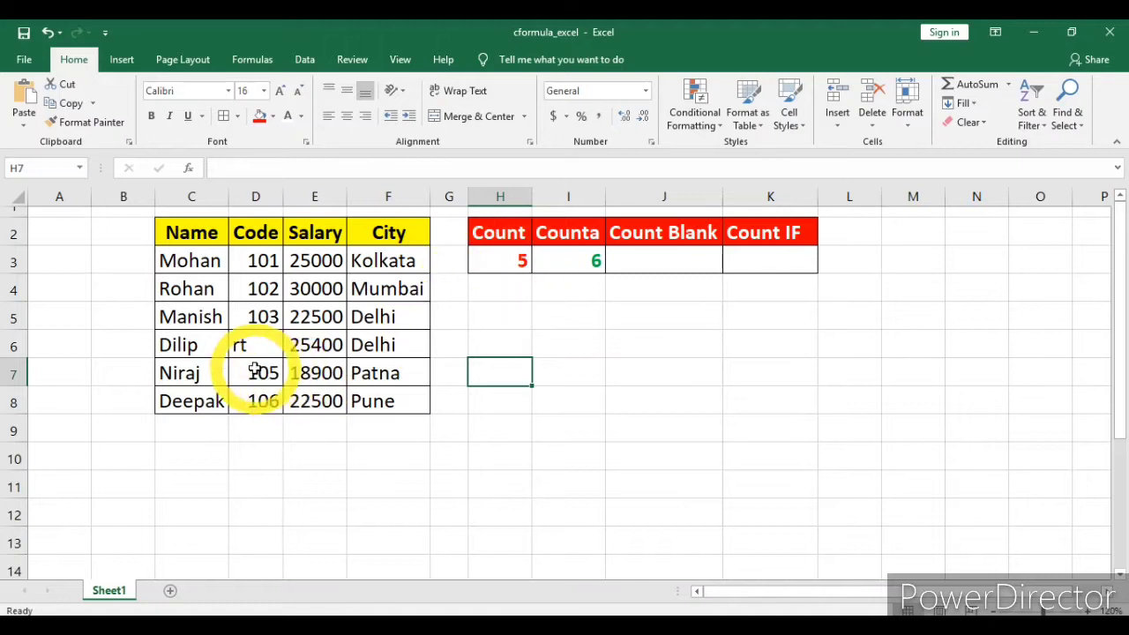
# Step: Set the code in D6 to the number 104
pyautogui.click(246, 348)
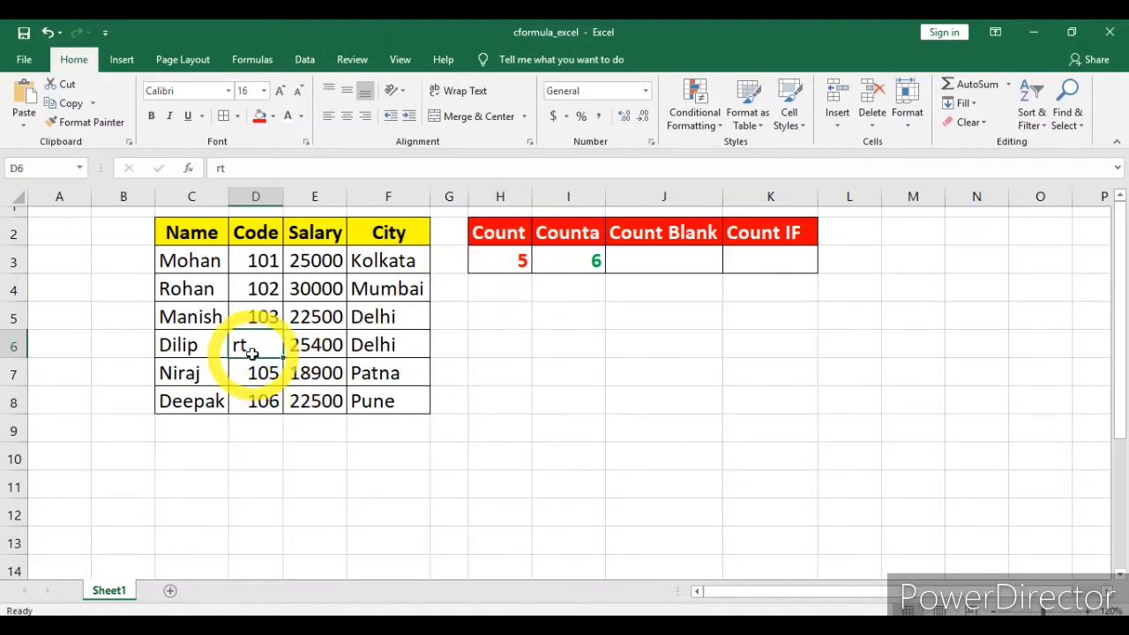
pyautogui.write('1')
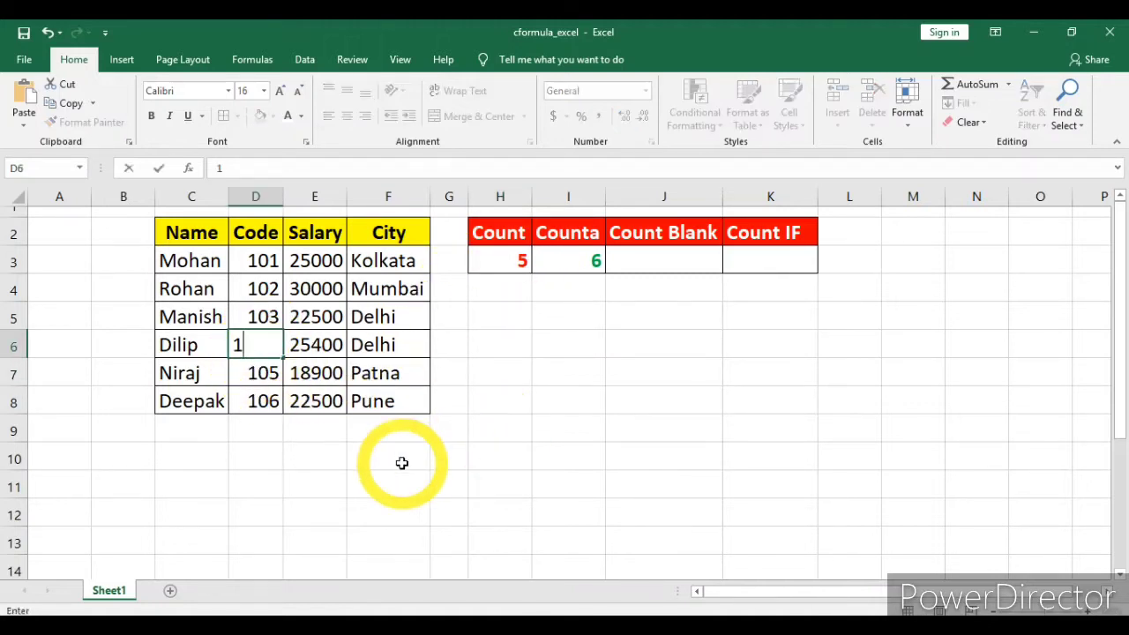
pyautogui.write('04')
pyautogui.click(580, 407)
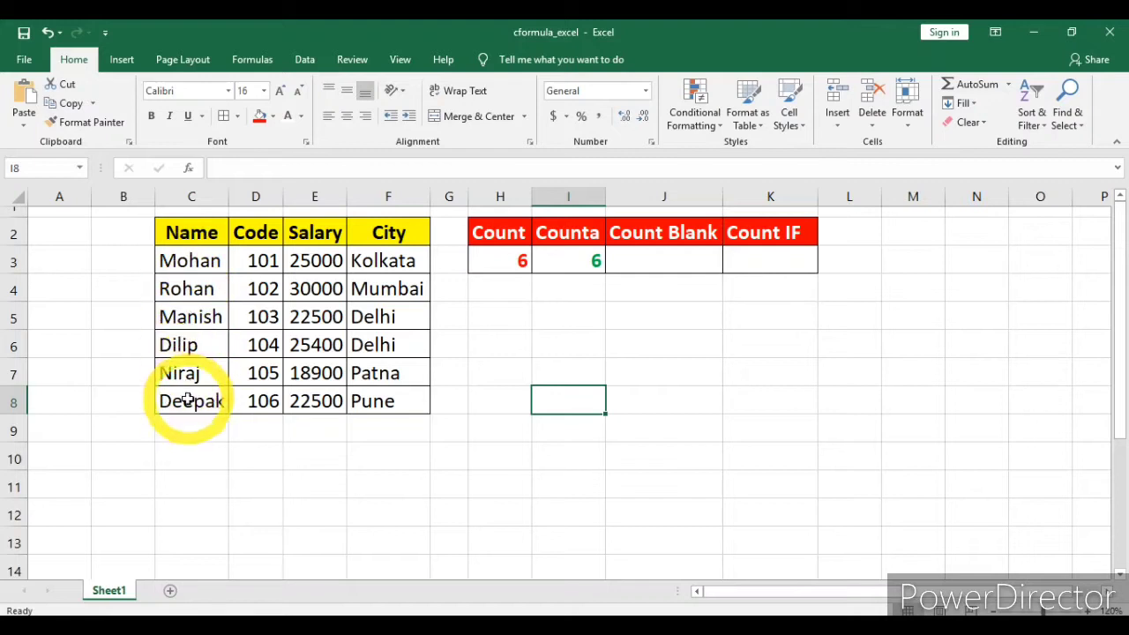
# Step: Replace the name in C6 with the number 23 to test the COUNTA formula
pyautogui.click(196, 346)
pyautogui.press('BackSpace')
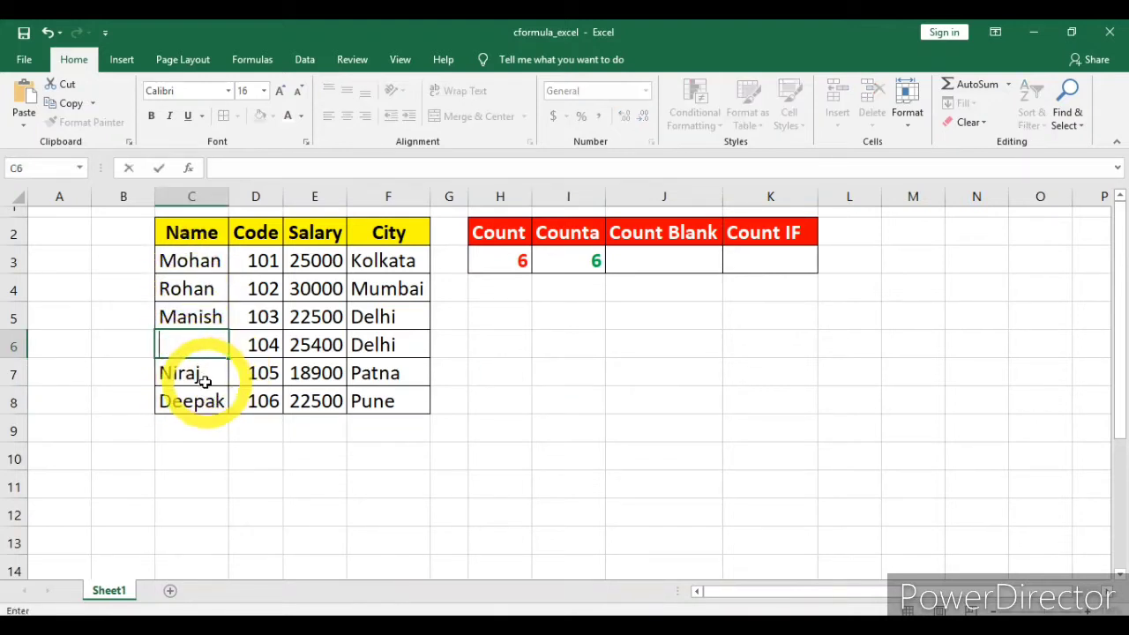
pyautogui.write('23')
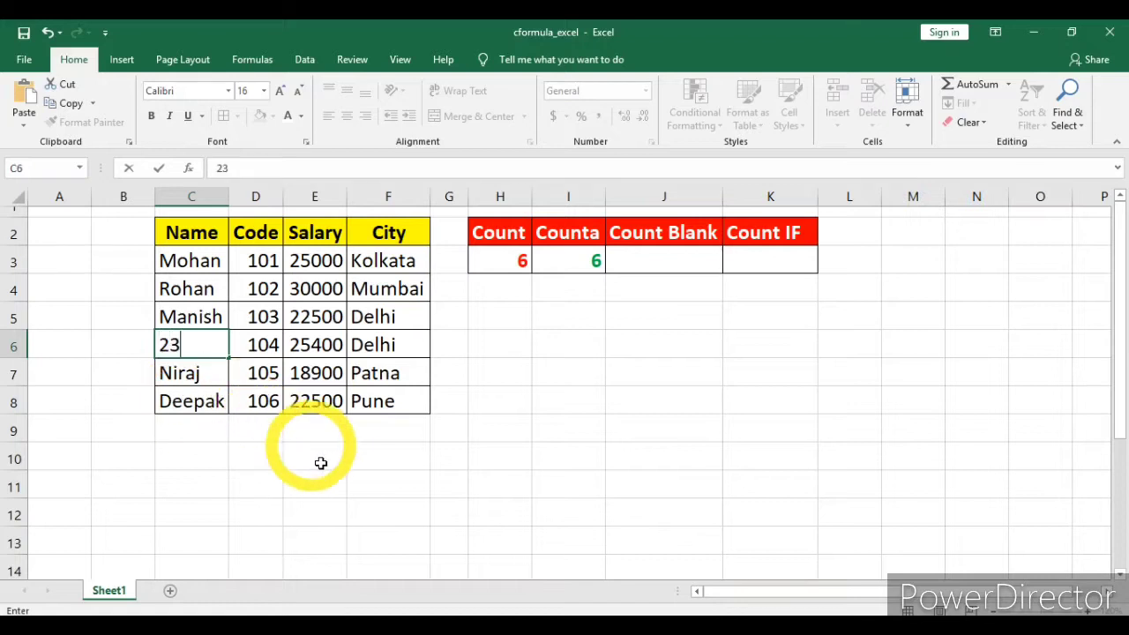
pyautogui.click(315, 457)
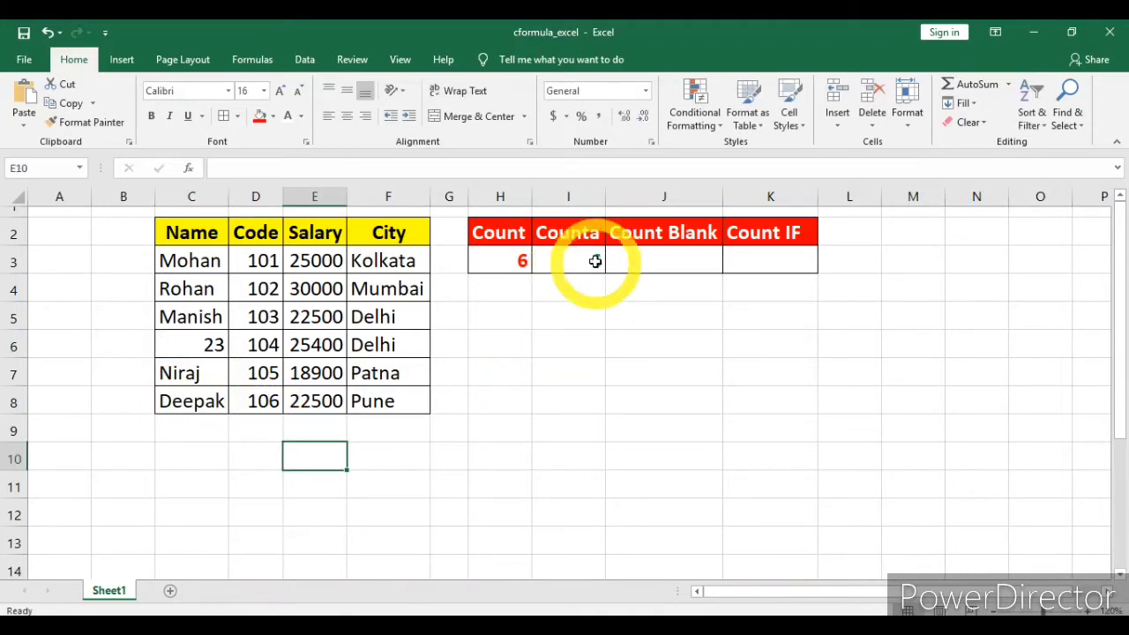
# Step: Clear the contents of C6 in the Name column to test COUNTA with an empty cell
pyautogui.click(212, 346)
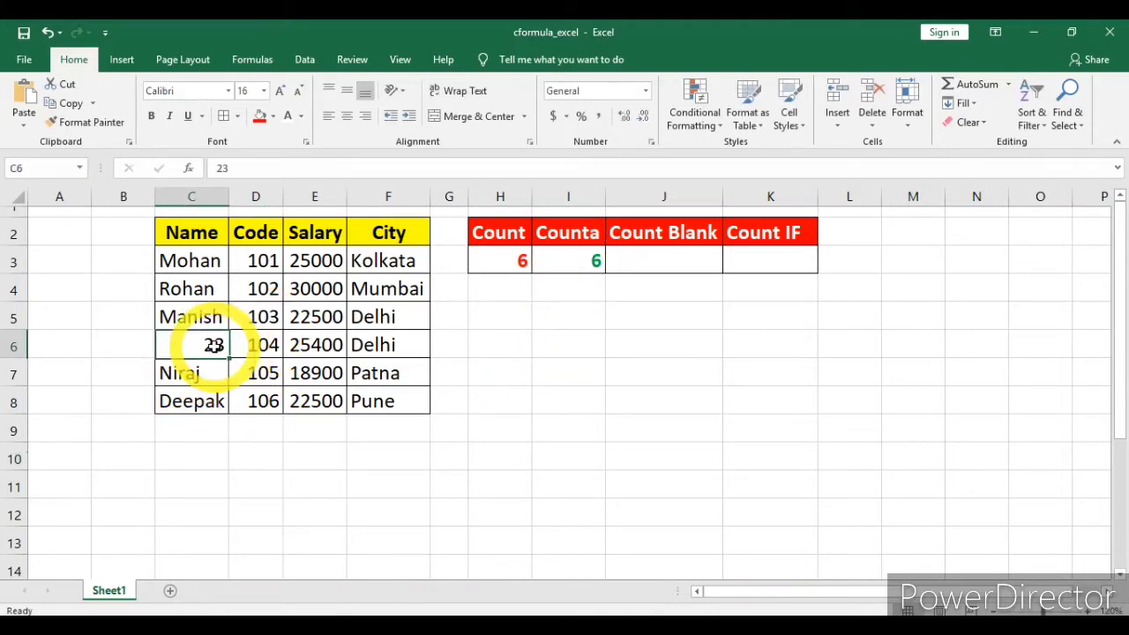
pyautogui.press('BackSpace')
pyautogui.click(393, 485)
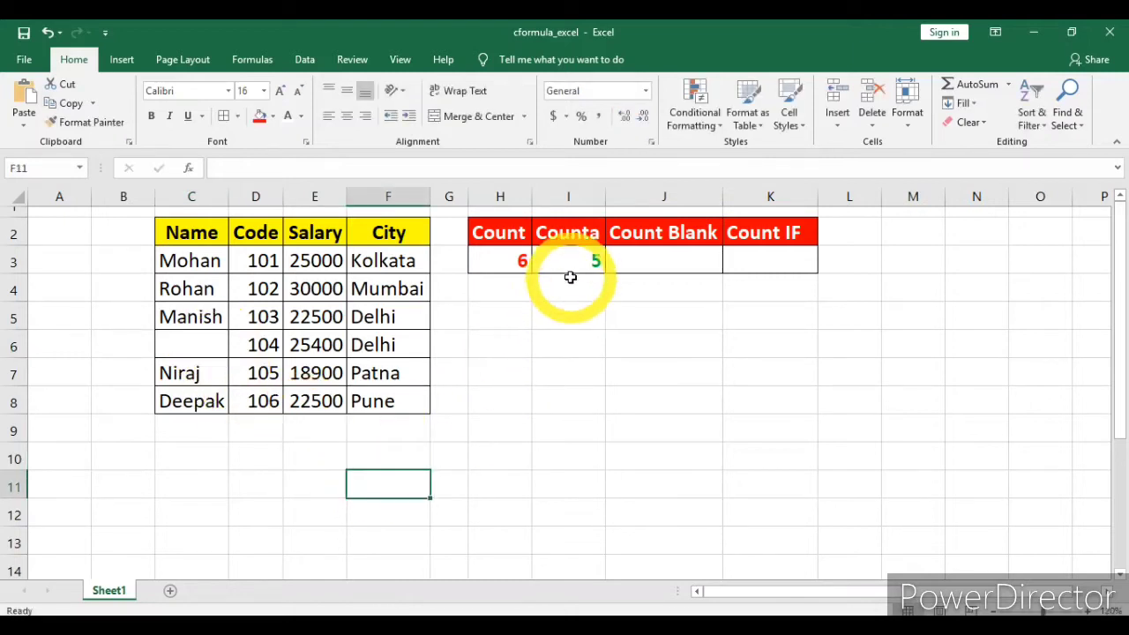
# Step: Enter the number 34 in the empty cell C6 of the Name column
pyautogui.click(194, 347)
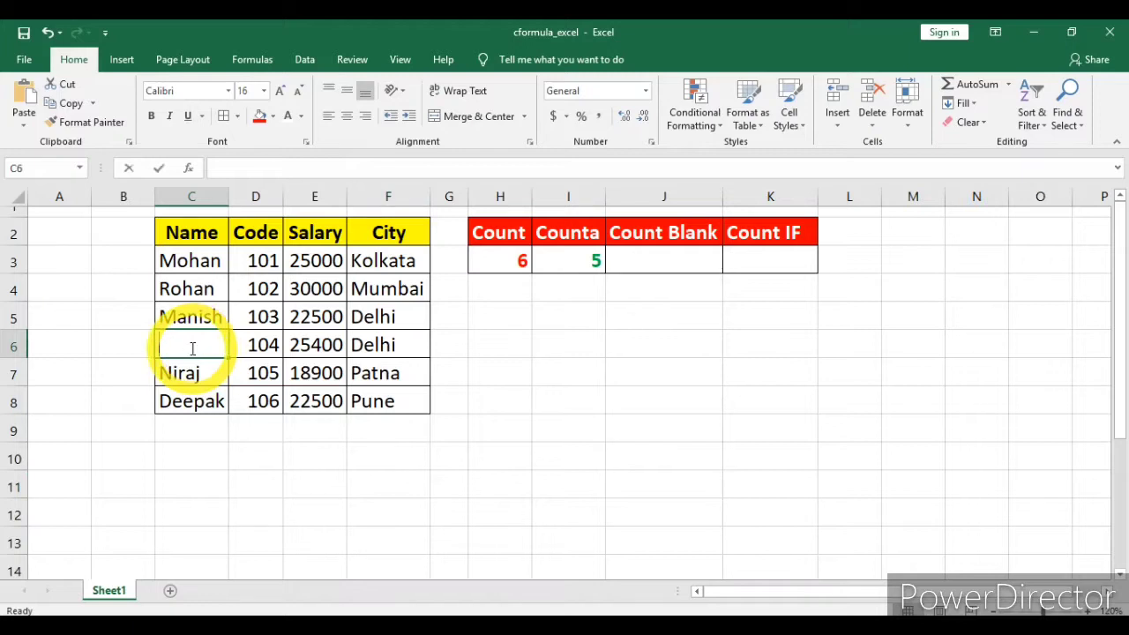
pyautogui.write('34')
pyautogui.click(257, 480)
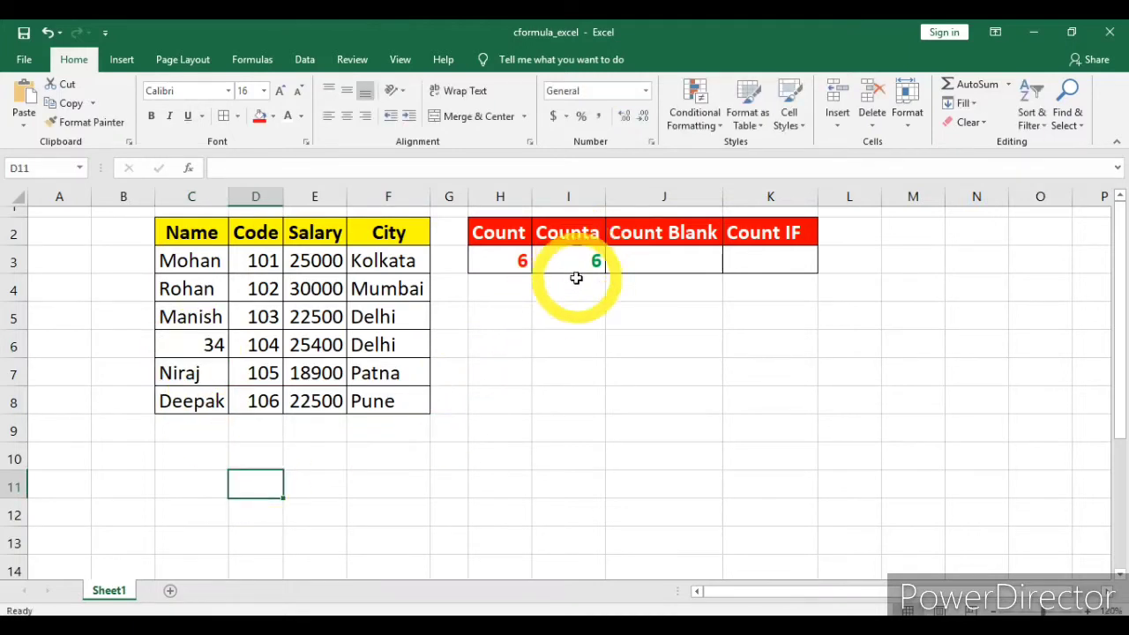
# Step: Replace the number in C6 of the Name column with the text "er"
pyautogui.click(207, 351)
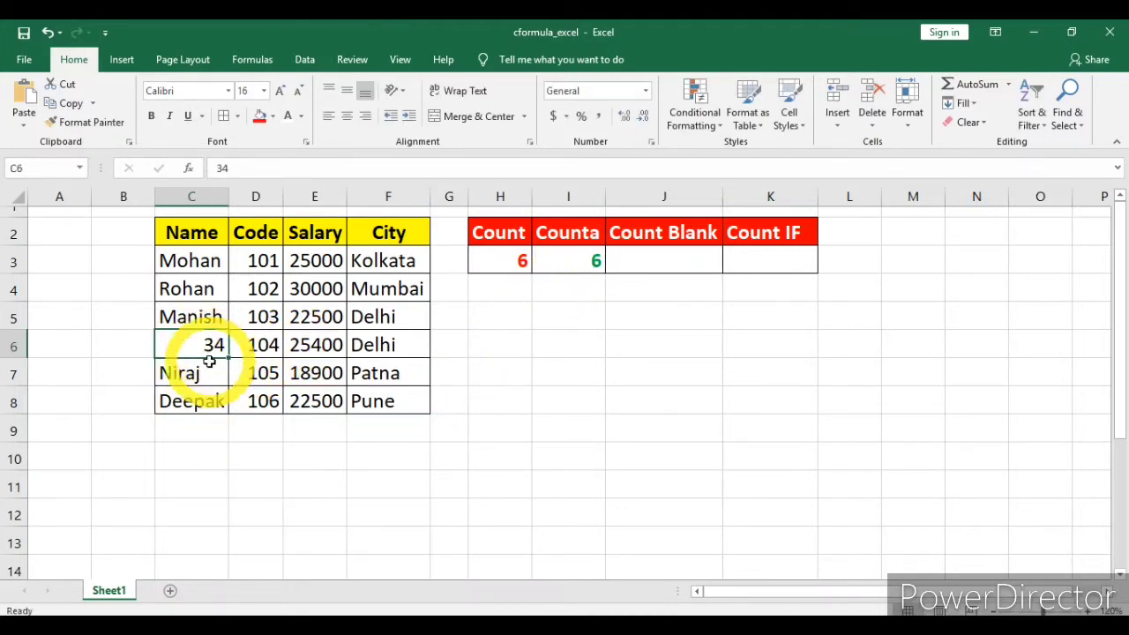
pyautogui.write('er')
pyautogui.click(326, 512)
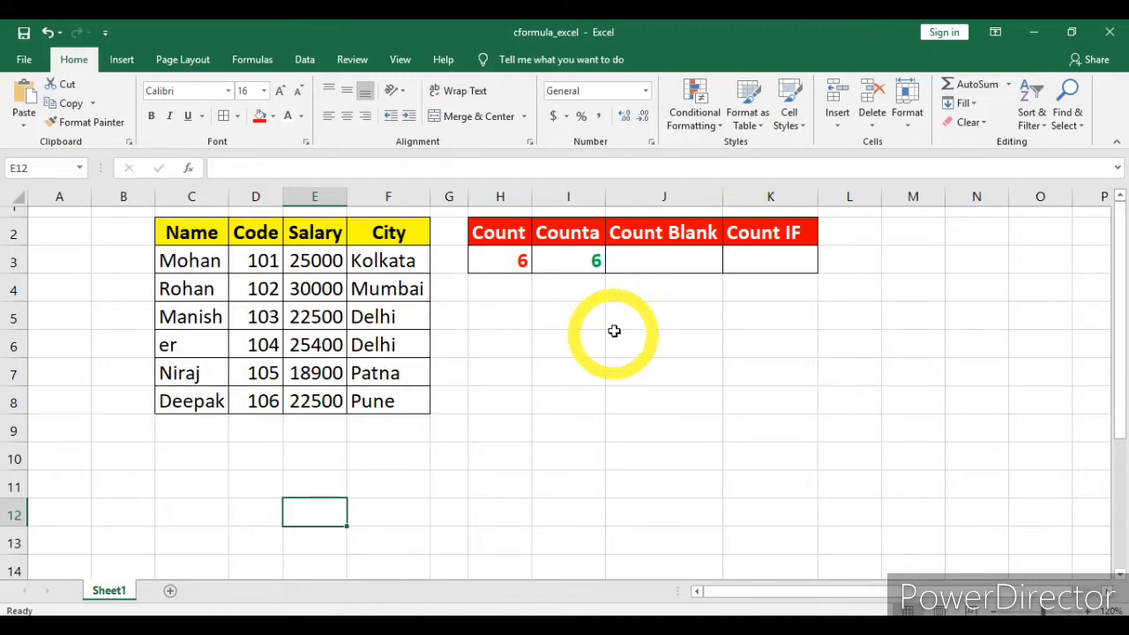
# Step: Enter a COUNTBLANK formula for the range C3:C8 in J3 under the Count Blank heading
pyautogui.click(654, 262)
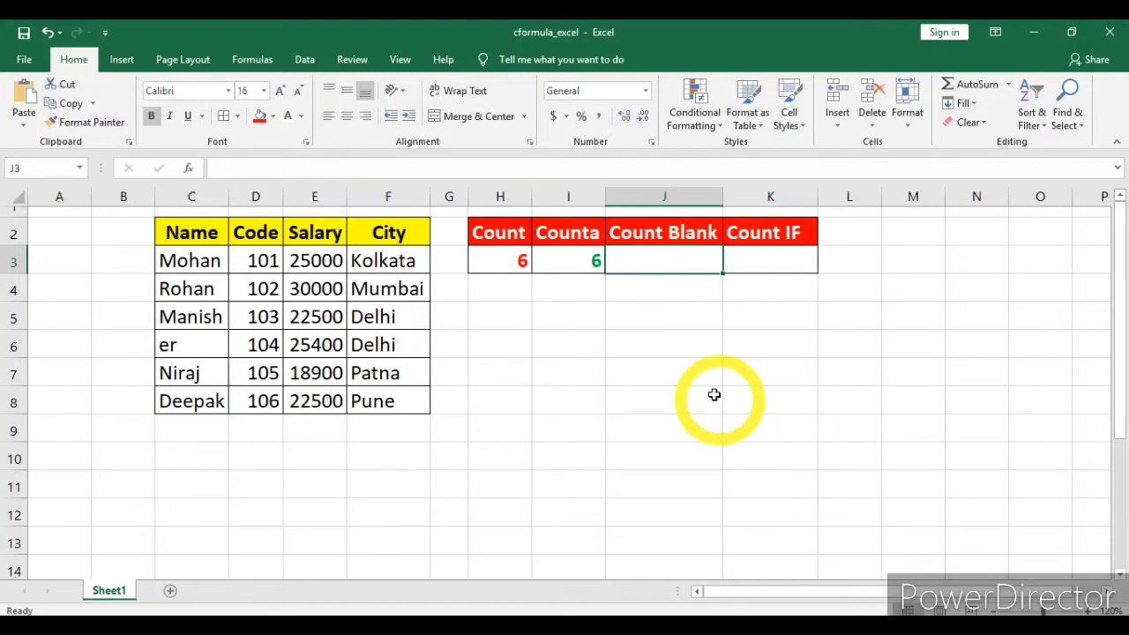
pyautogui.write('=')
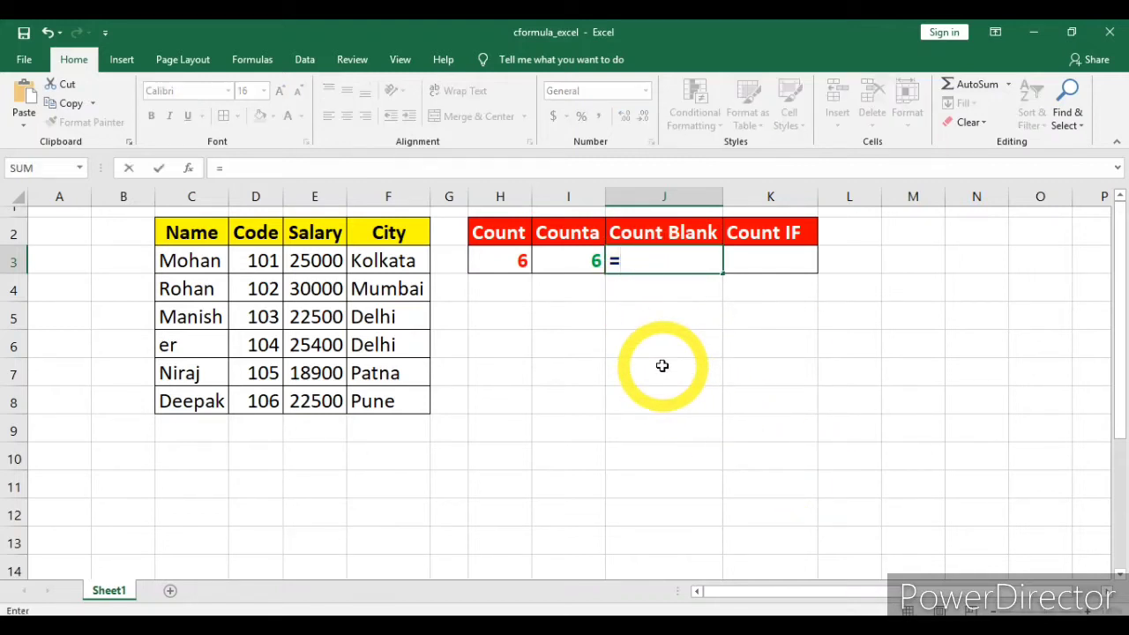
pyautogui.write('coun')
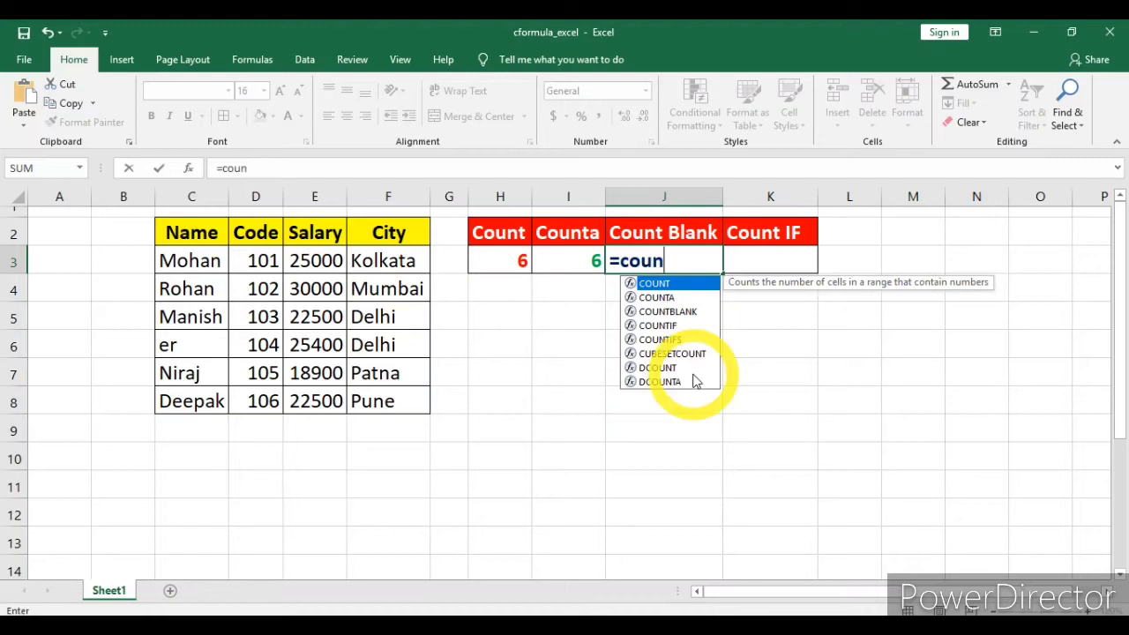
pyautogui.write('tblank')
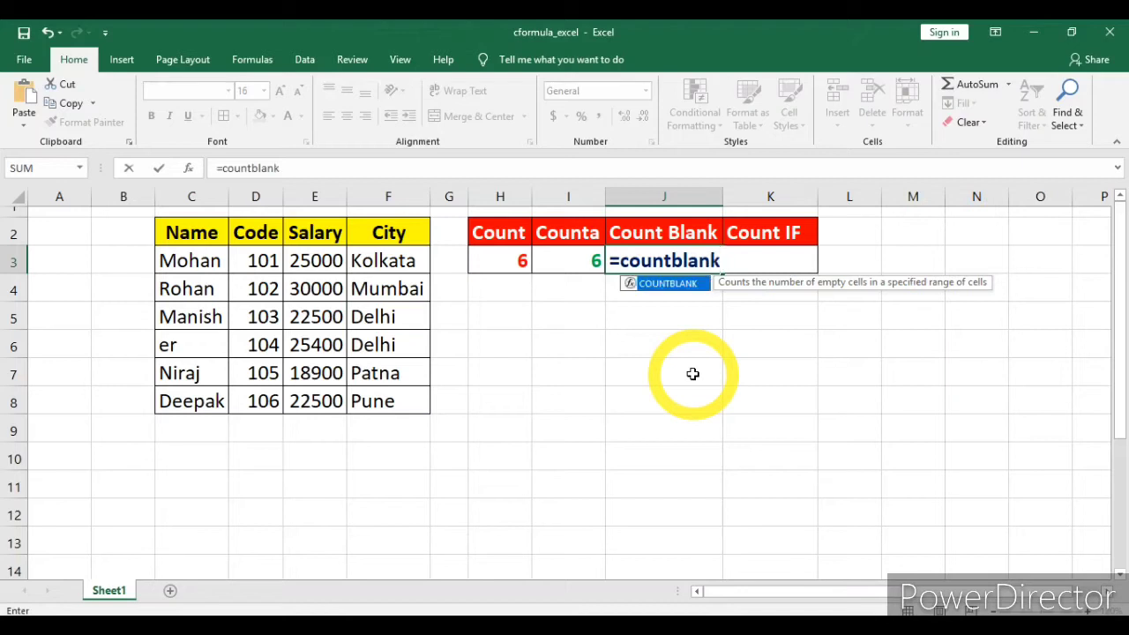
pyautogui.write('(')
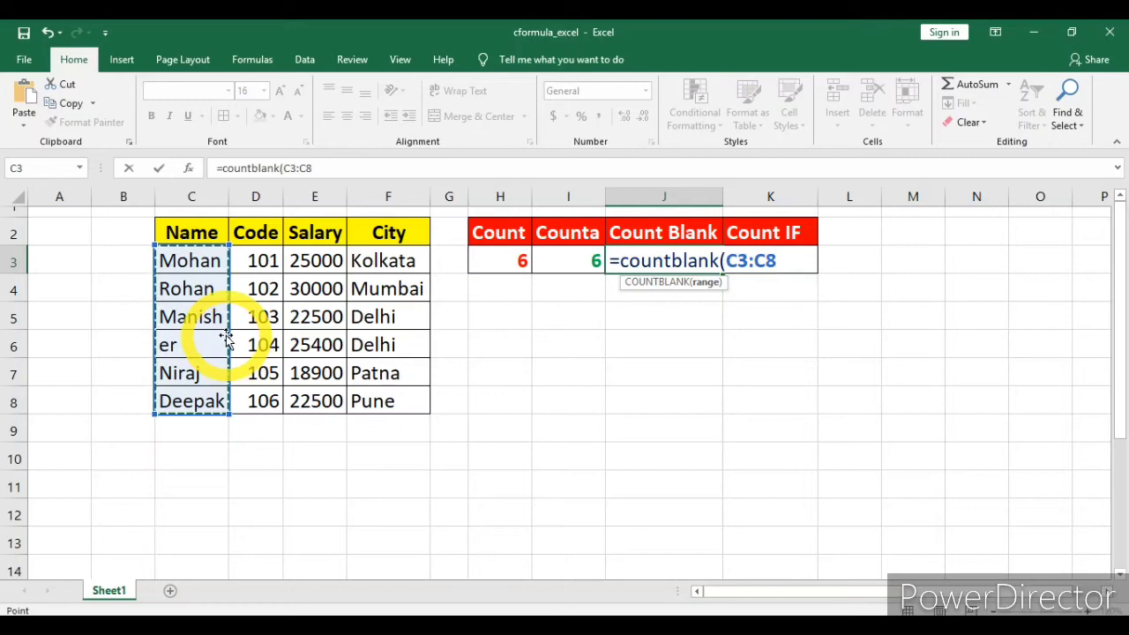
pyautogui.press('Return')
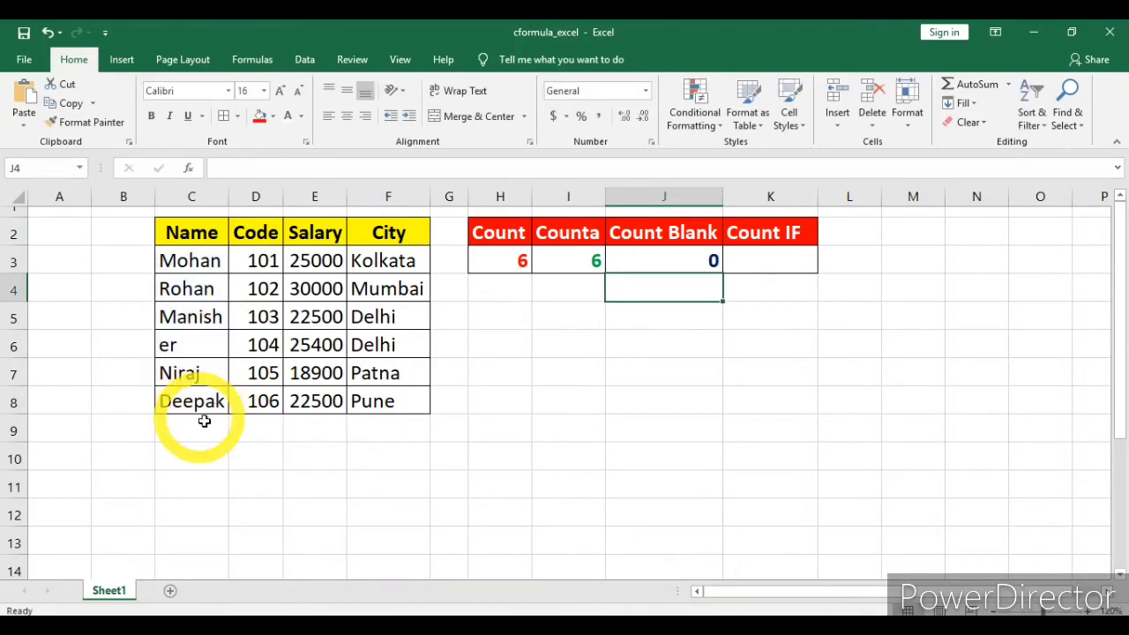
pyautogui.click(687, 262)
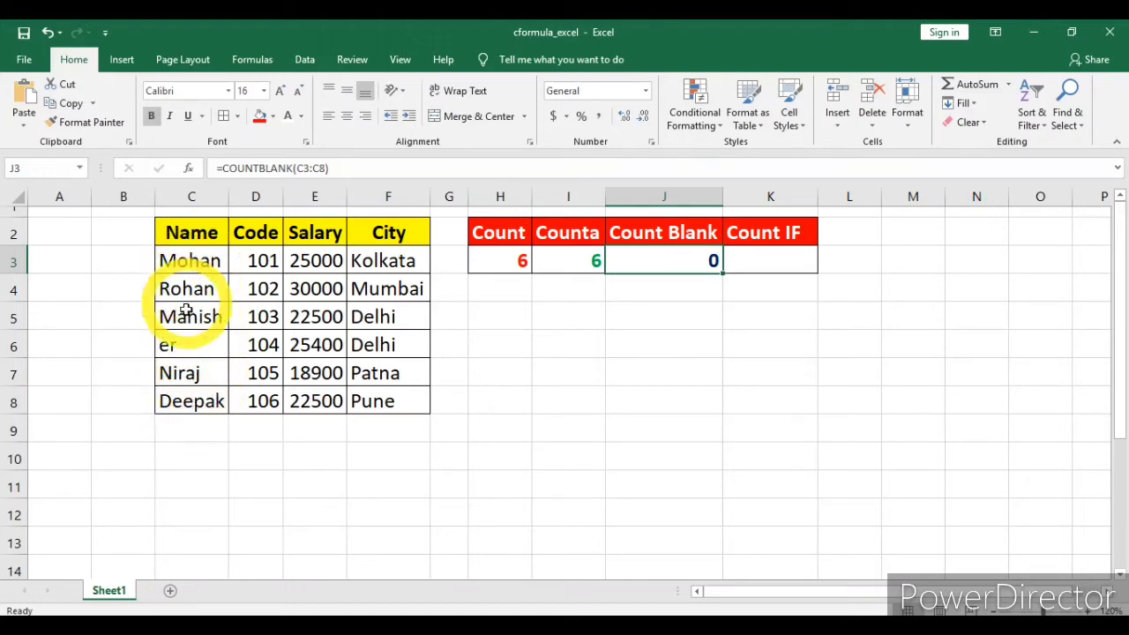
# Step: Clear the contents of C6 and C5 in the Name column to test the COUNTBLANK formula with empty cells
pyautogui.click(186, 350)
pyautogui.press('BackSpace')
pyautogui.press('BackSpace')
pyautogui.click(252, 486)
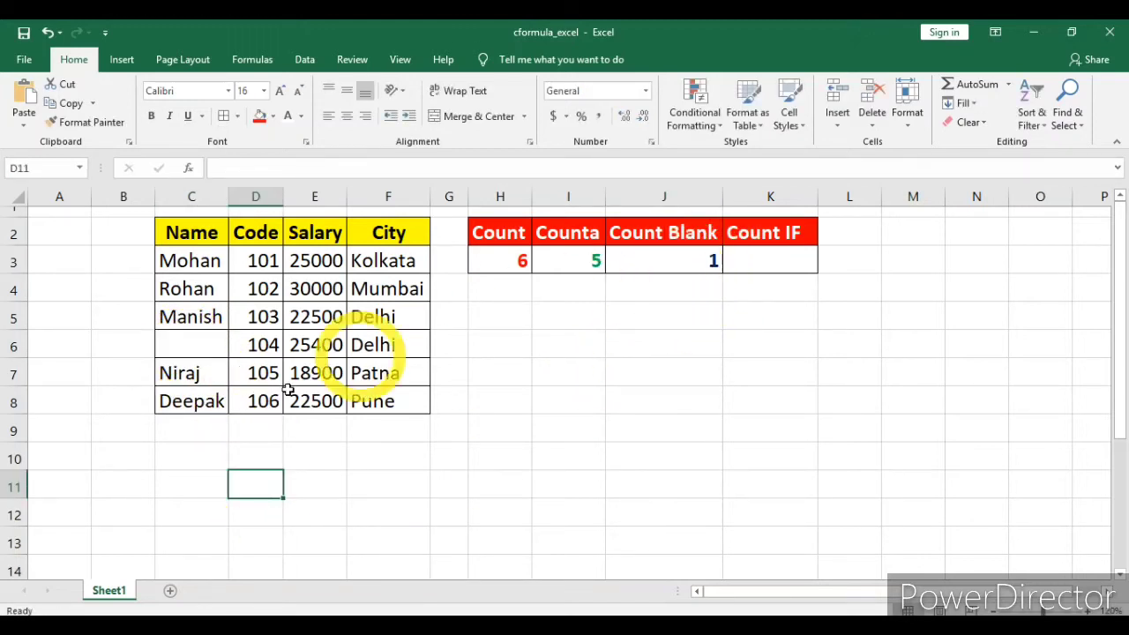
pyautogui.click(183, 319)
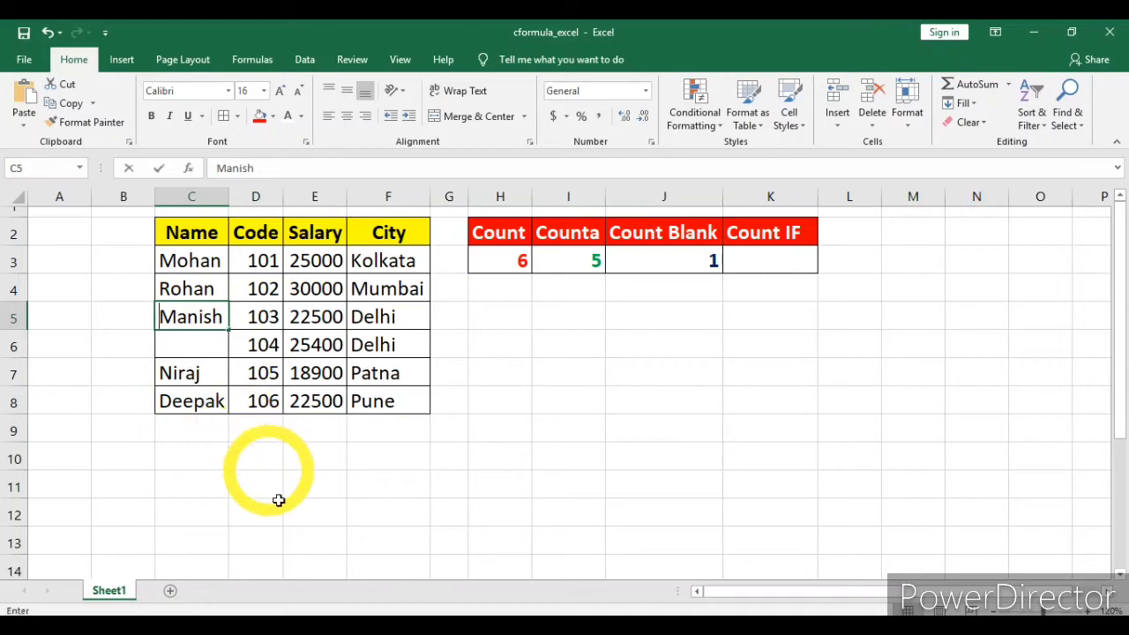
pyautogui.press('Delete')
pyautogui.click(315, 541)
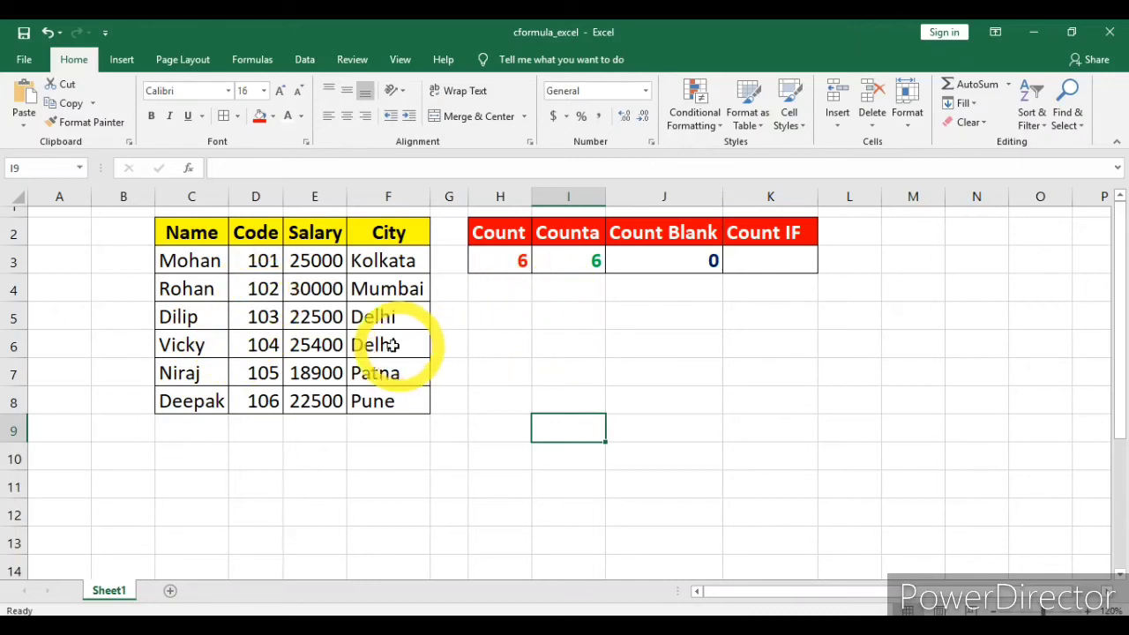
# Step: Insert a new column between Name and Code with the heading Duplicate
pyautogui.click(253, 196)
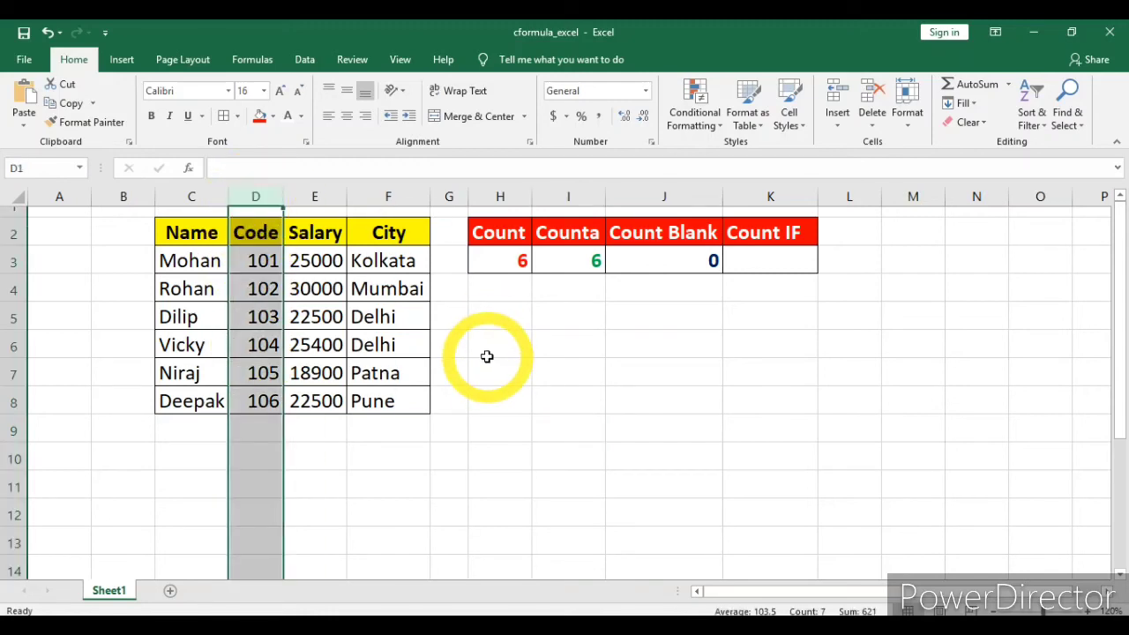
pyautogui.hotkey('ctrl', 'shift', '+')
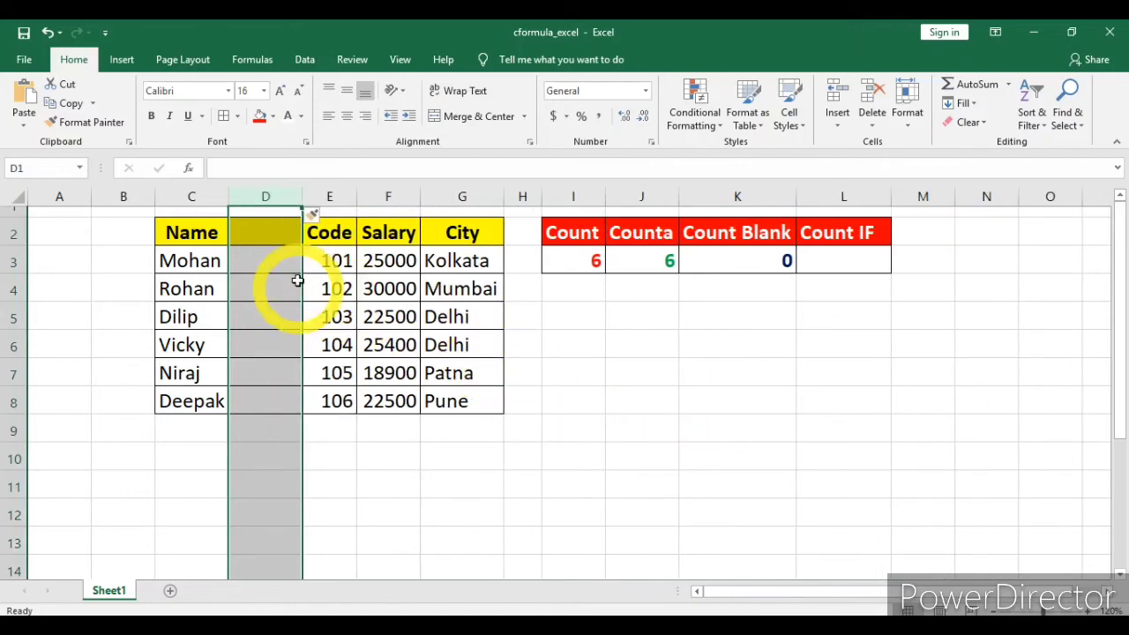
pyautogui.click(617, 385)
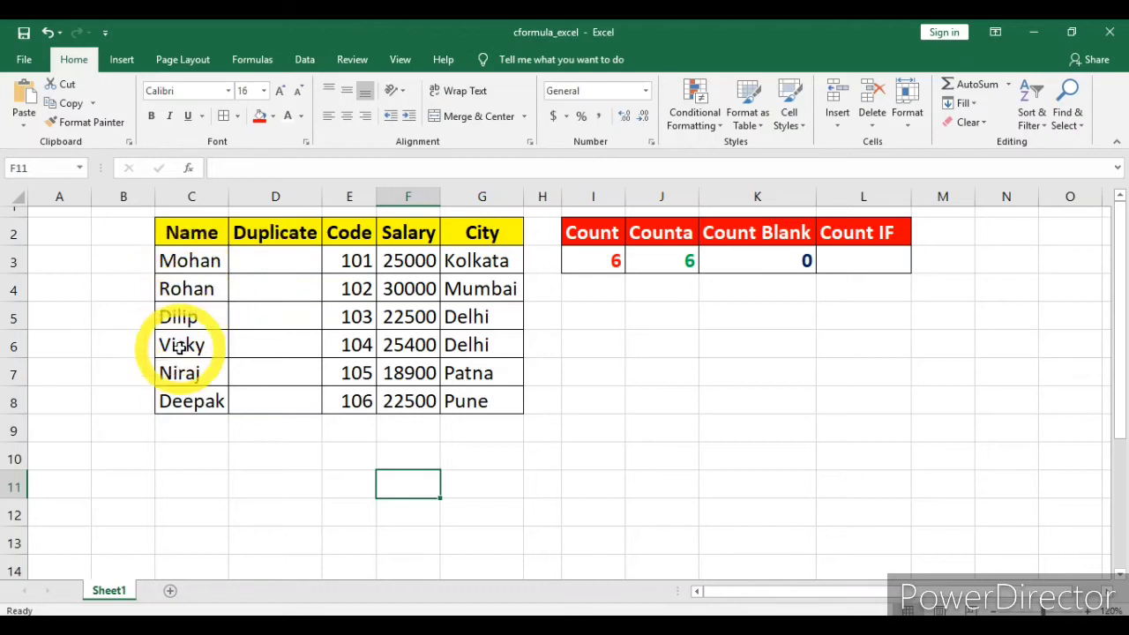
# Step: Extend the Name column by repeating the names from C4, C6 and C8 in C9, C10 and C11
pyautogui.doubleClick(183, 430)
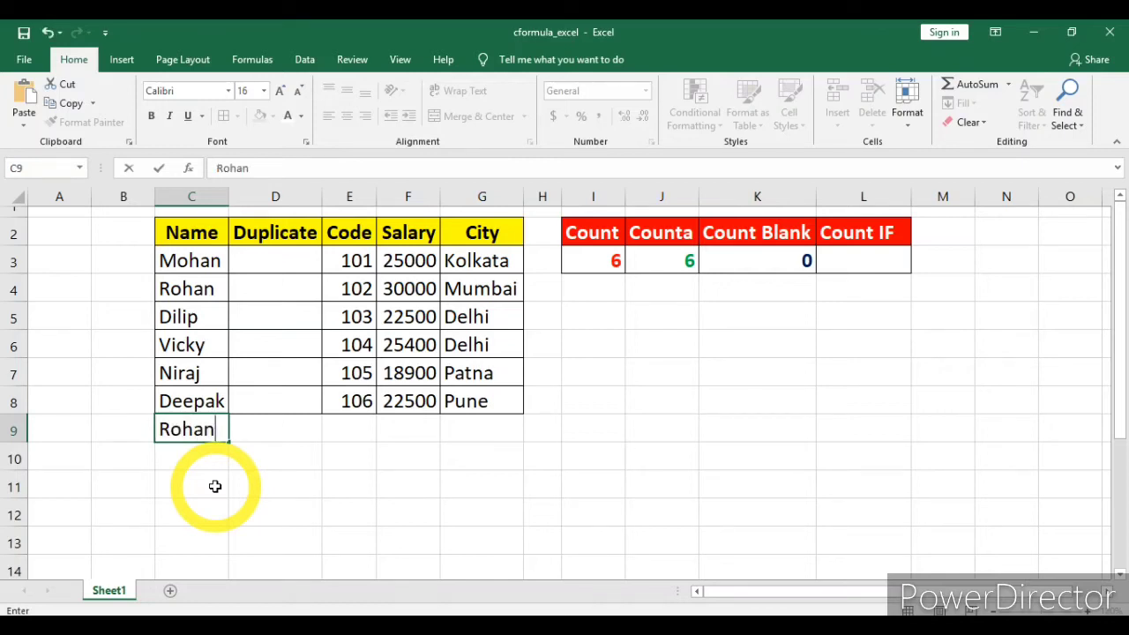
pyautogui.press('Return')
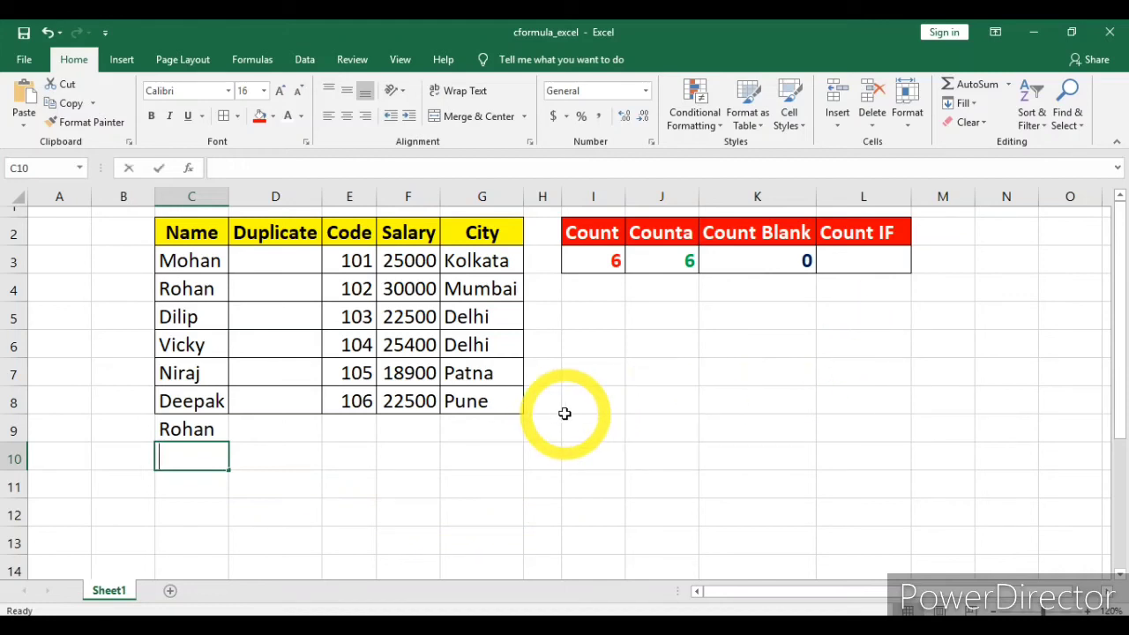
pyautogui.write('Vicky')
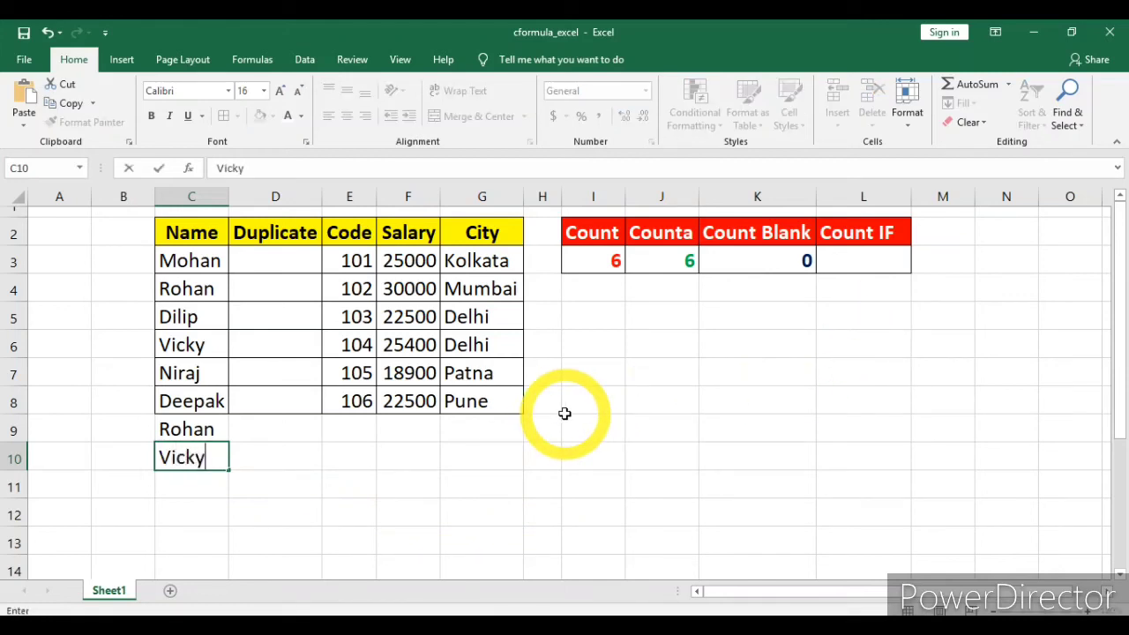
pyautogui.press('Return')
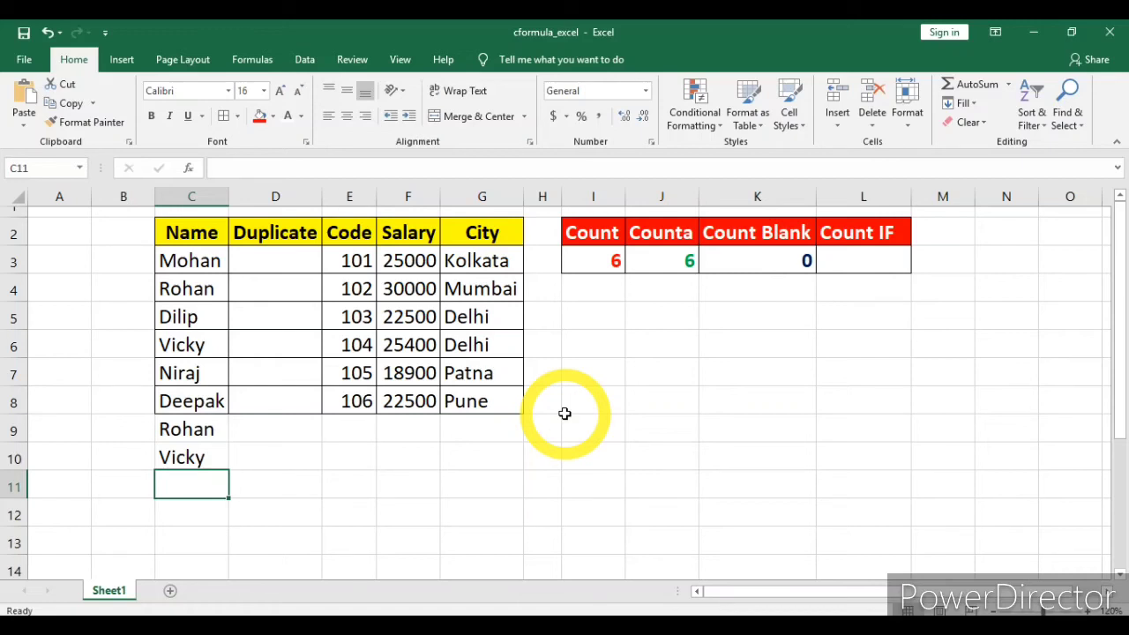
pyautogui.write('D')
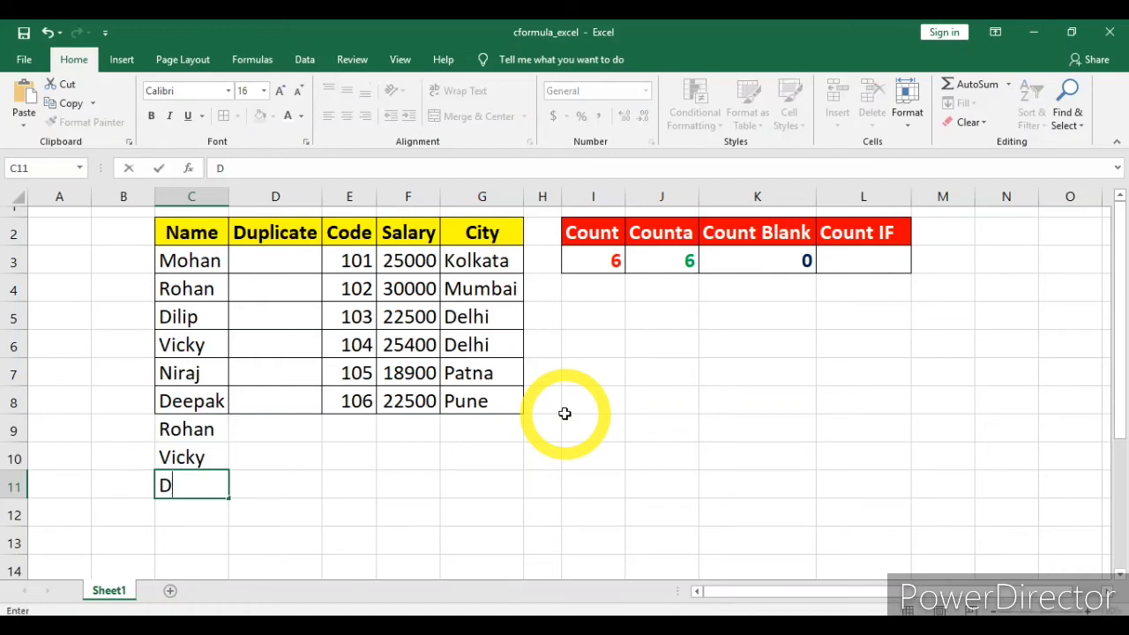
pyautogui.write('eepak')
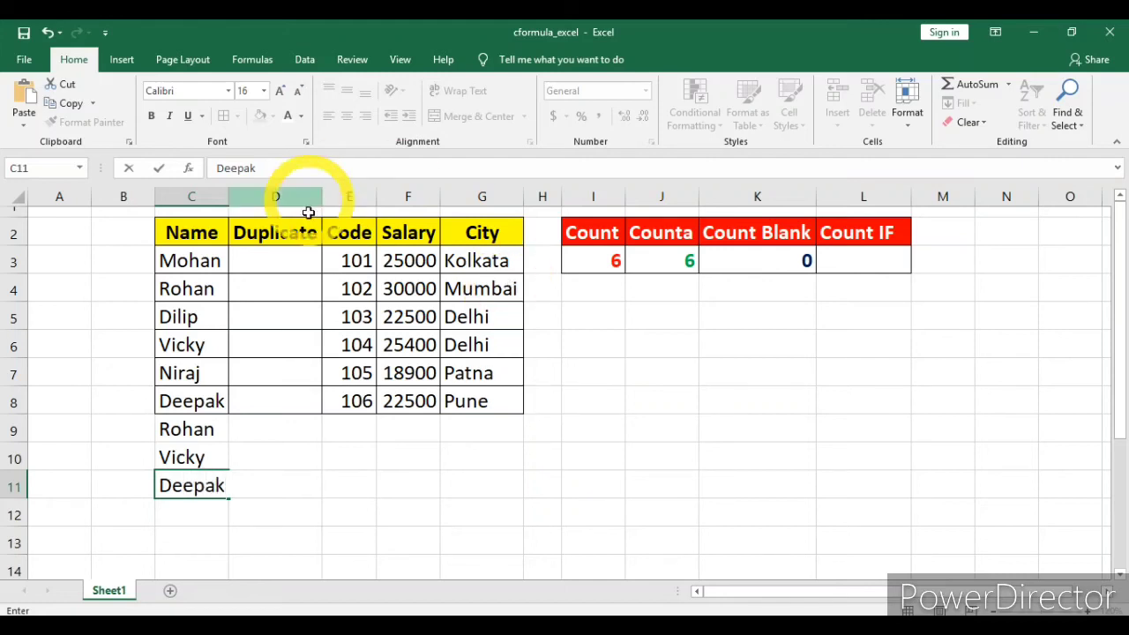
pyautogui.click(330, 571)
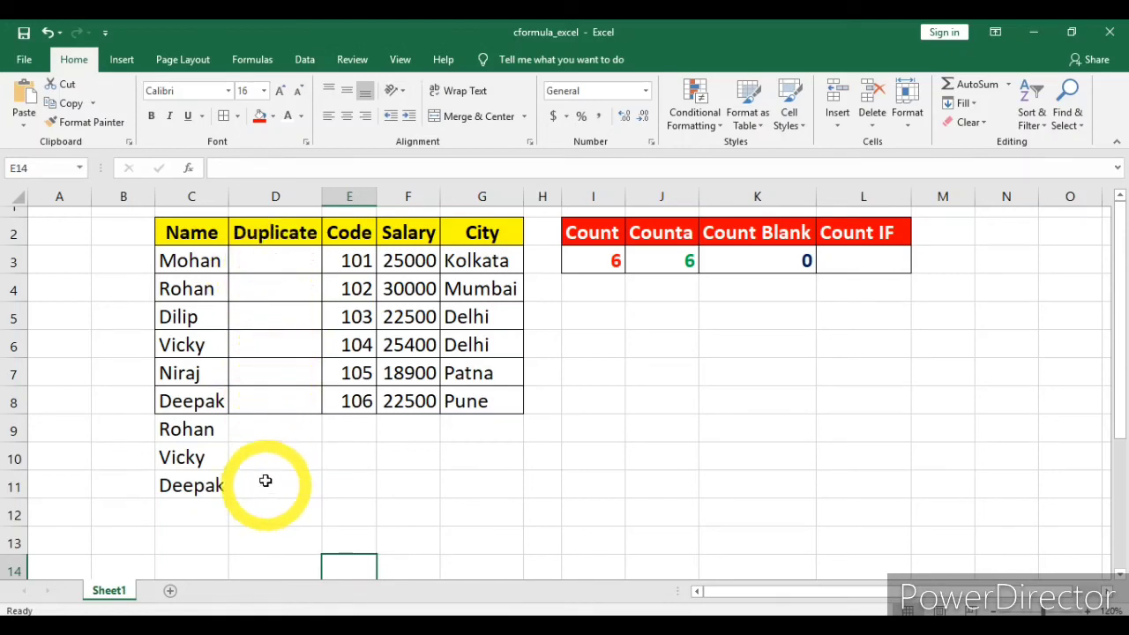
# Step: Enter the formula =COUNTIF((C3:C11),C3) in D3 and fill it down the Duplicate column to D11
pyautogui.click(267, 265)
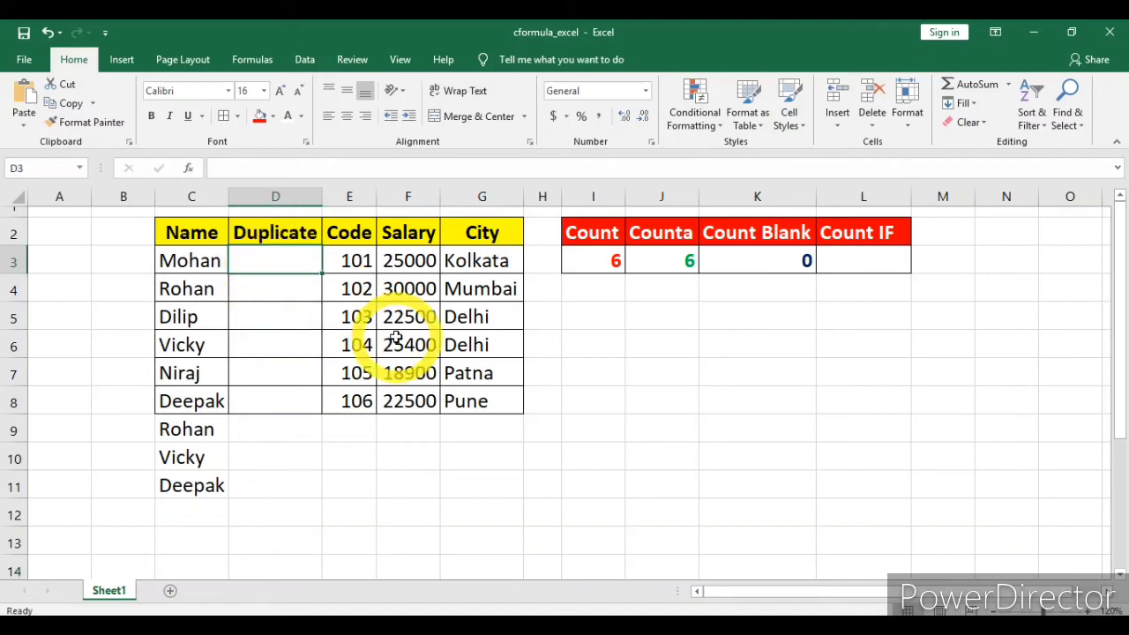
pyautogui.press('F2')
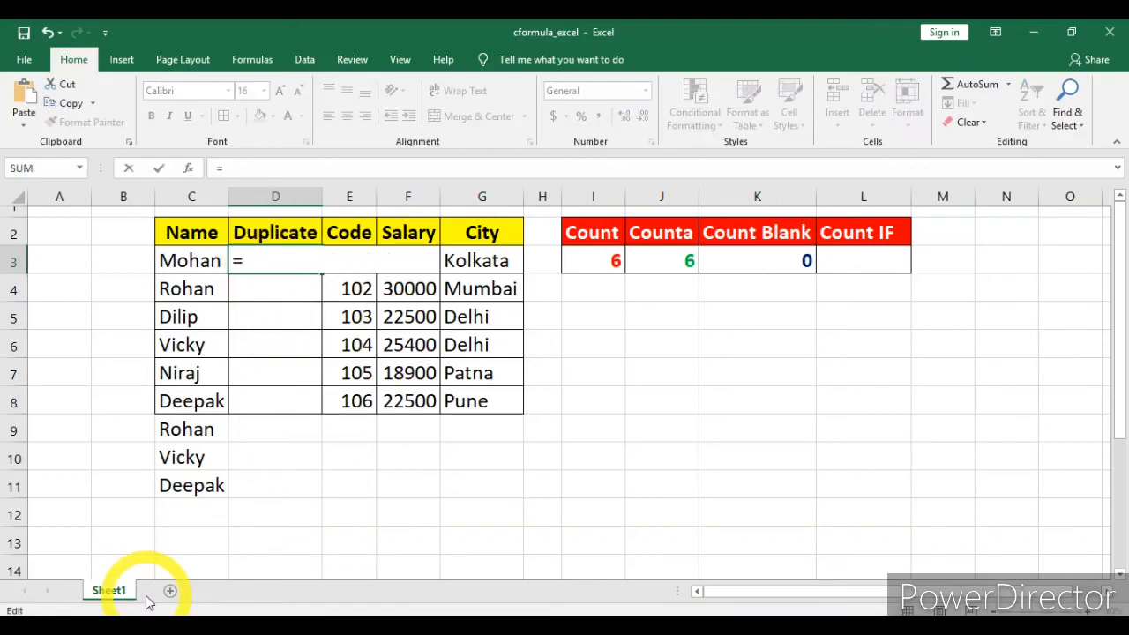
pyautogui.write('=count')
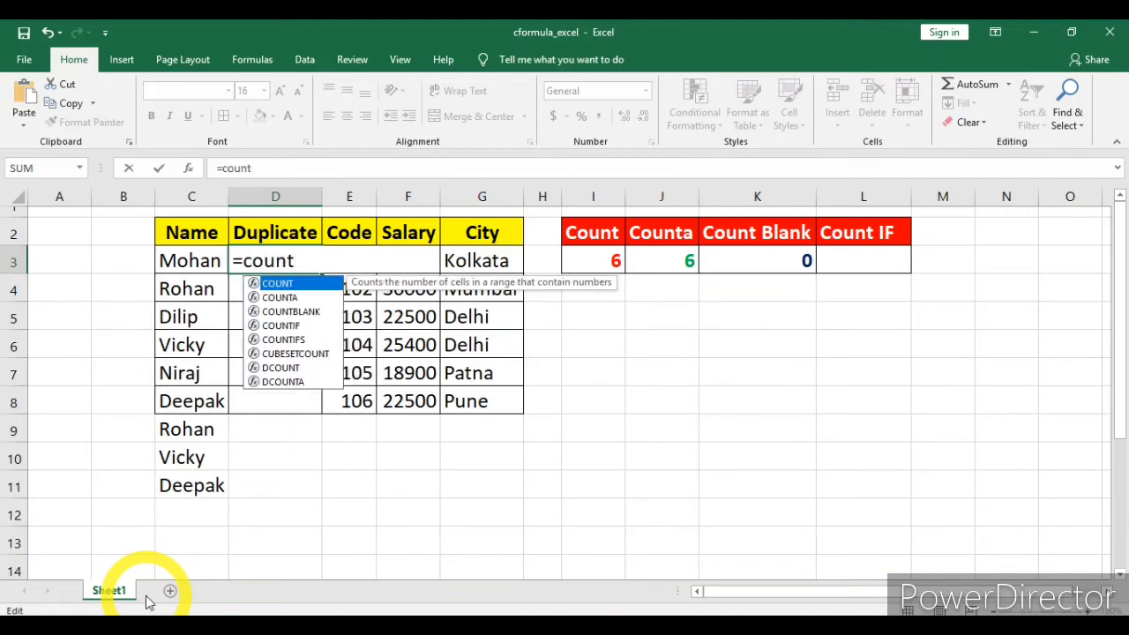
pyautogui.write('i')
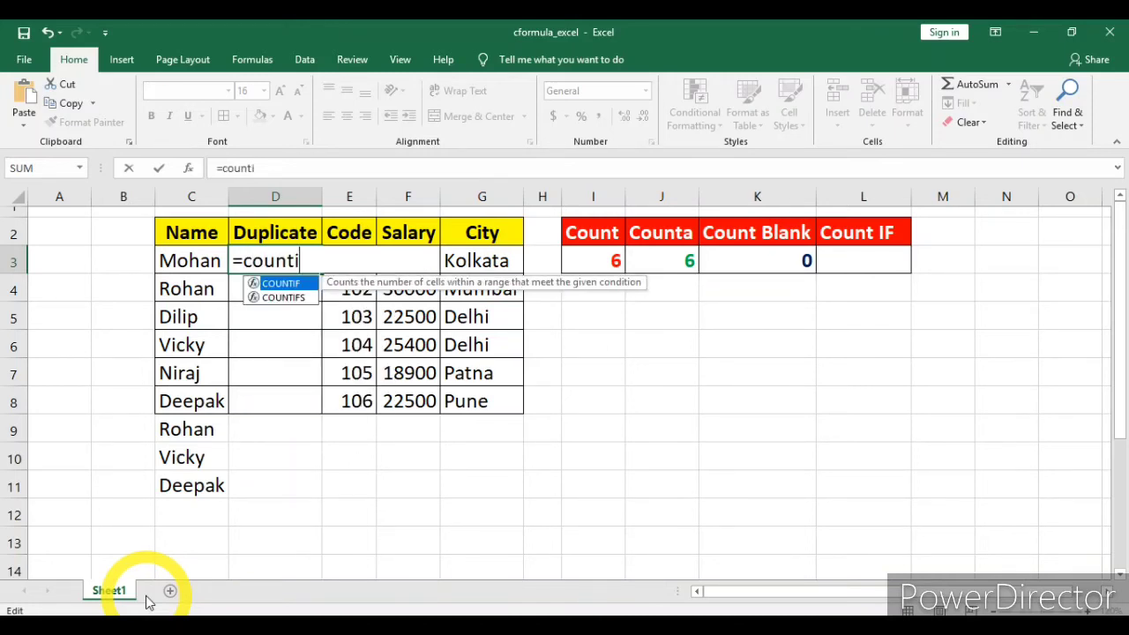
pyautogui.write('f((C3')
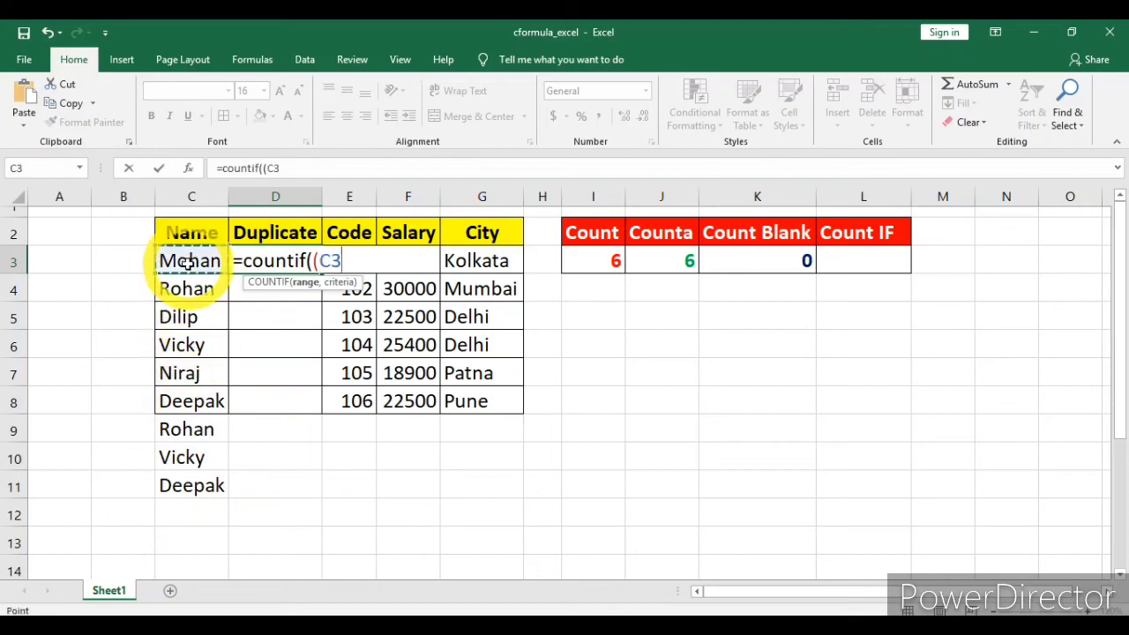
pyautogui.moveTo(187, 261); pyautogui.dragTo(185, 493)
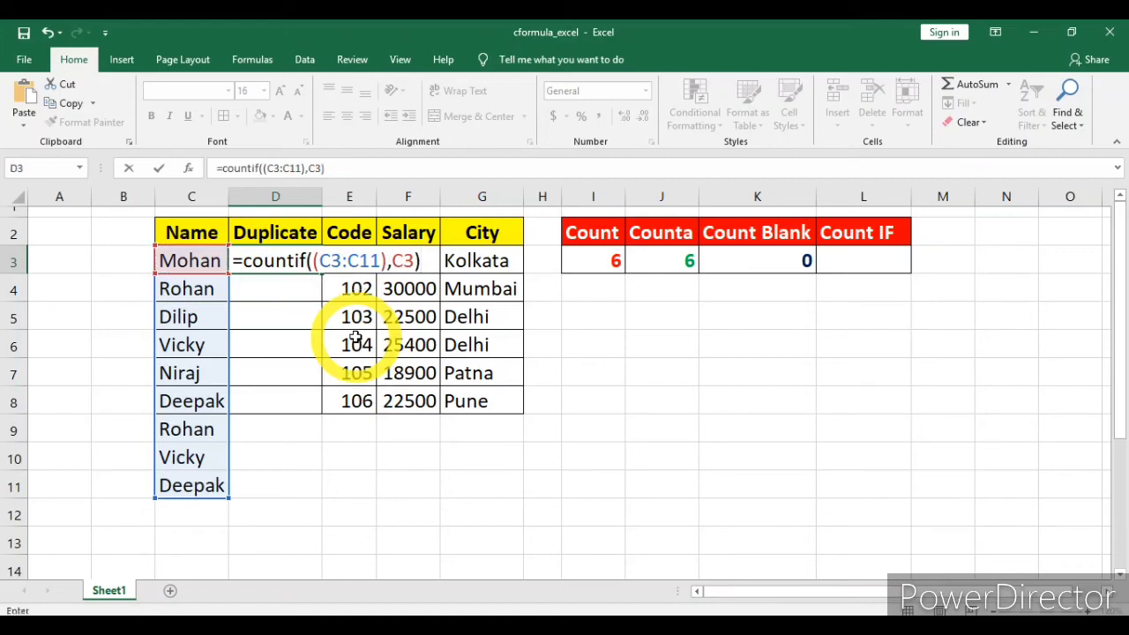
pyautogui.press('Return')
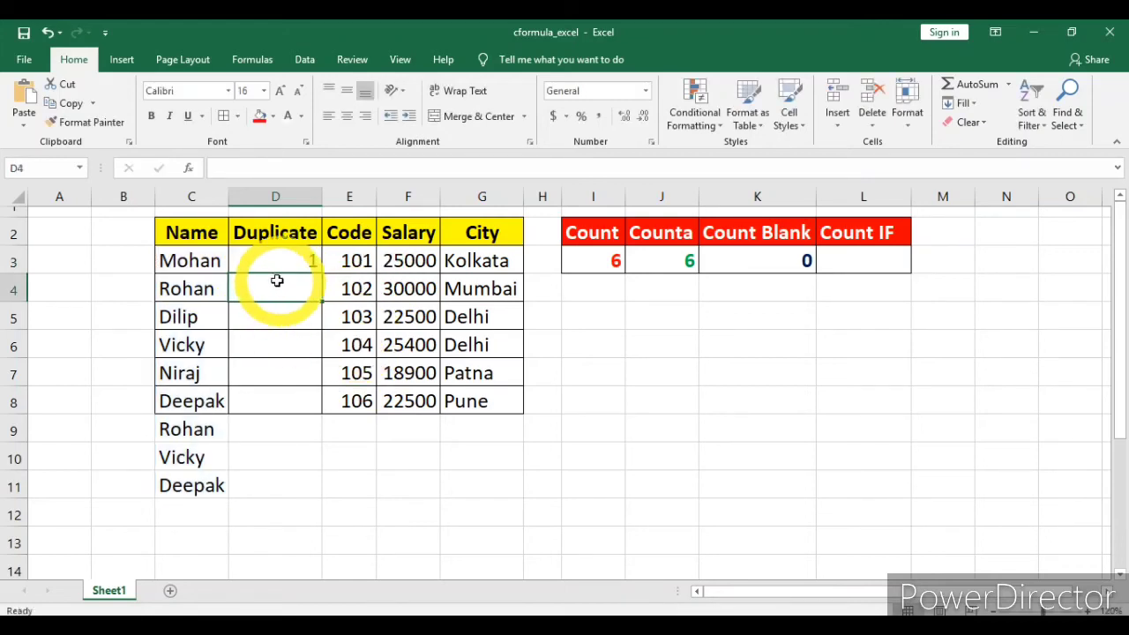
pyautogui.click(290, 267)
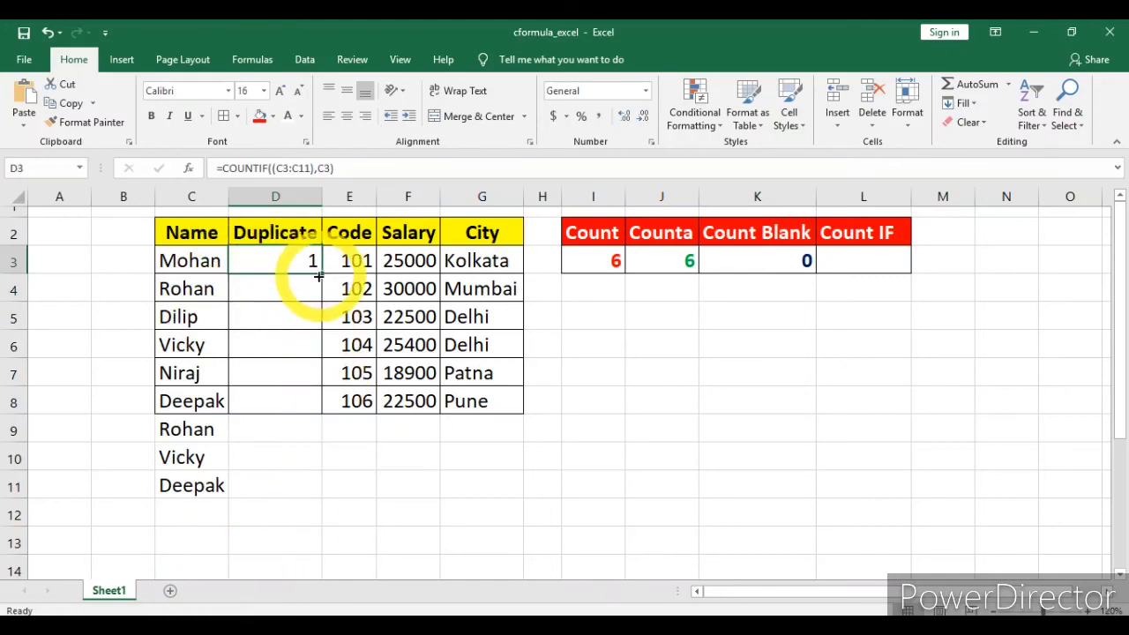
pyautogui.moveTo(319, 276); pyautogui.dragTo(335, 568)
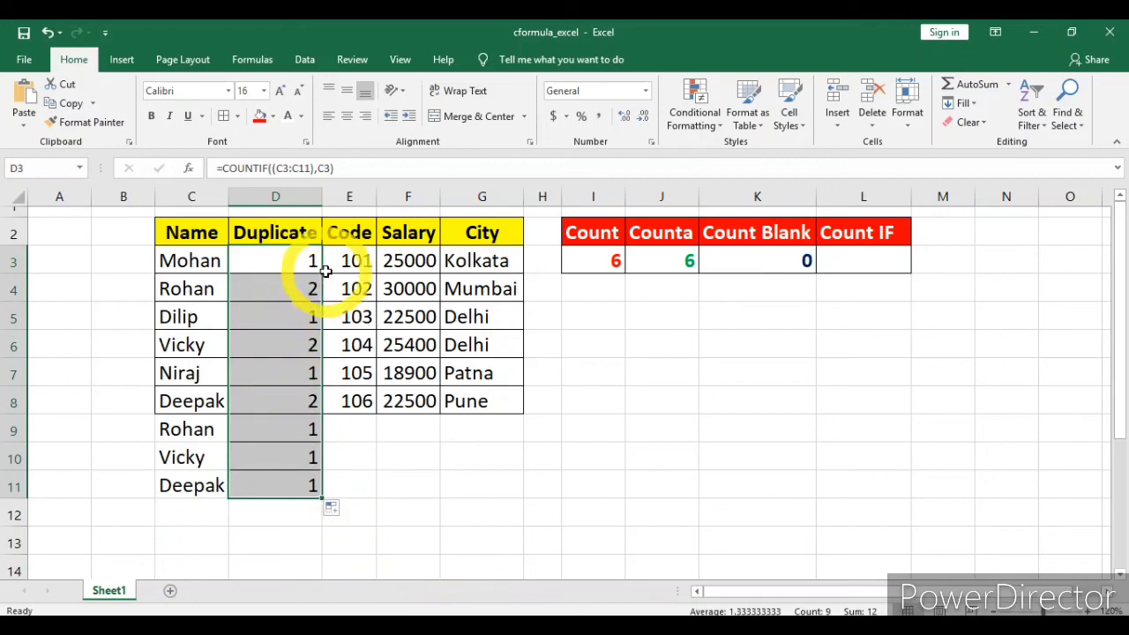